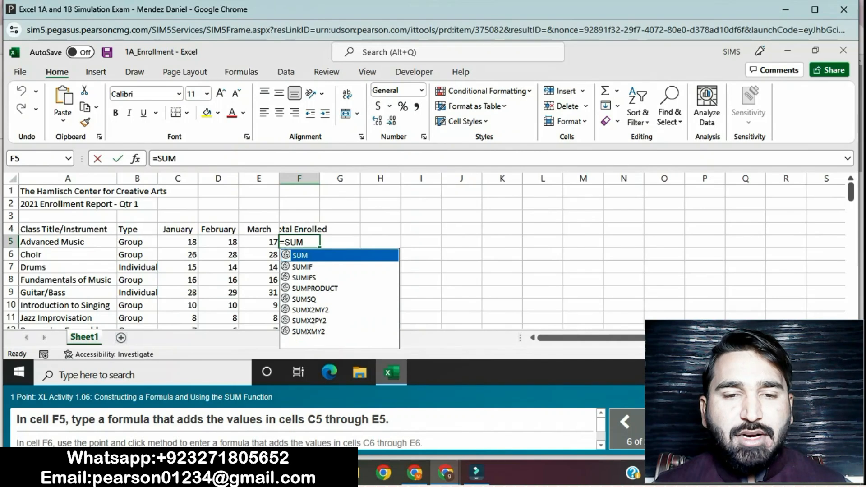
Step: Complete the SUM formula in cell F5 so that it adds the range C5:E5
text(()
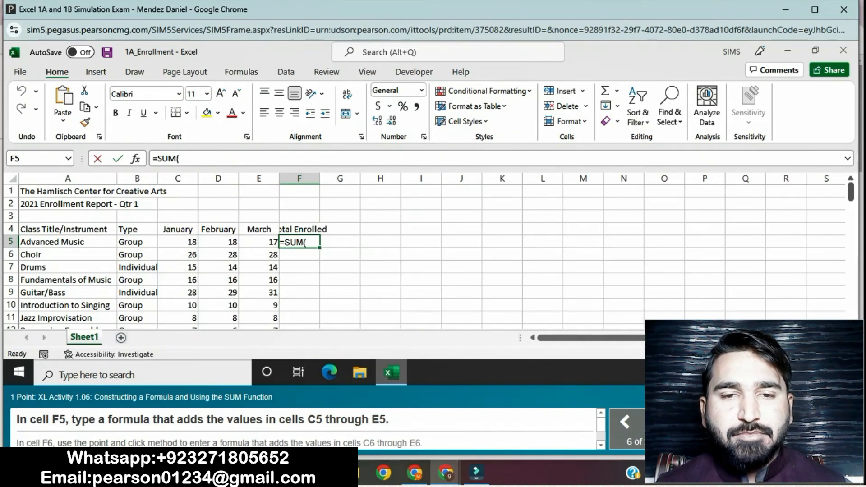
drag(178, 242, 259, 242)
text())
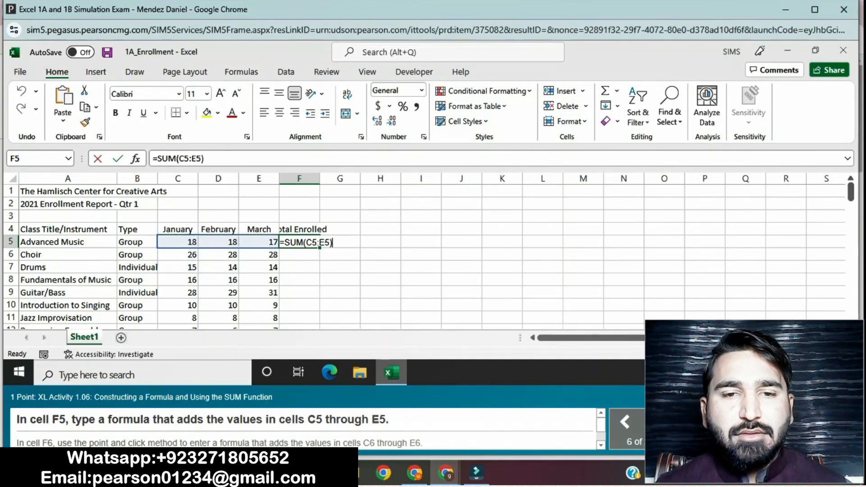
key(Return)
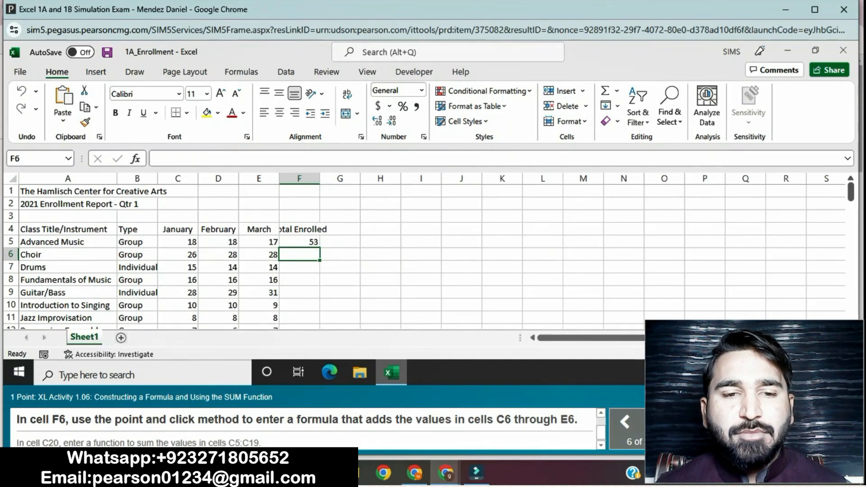
Step: Enter the formula =SUM(C6:E6) in cell F6, picking the range directly in the sheet
text(=SUM)
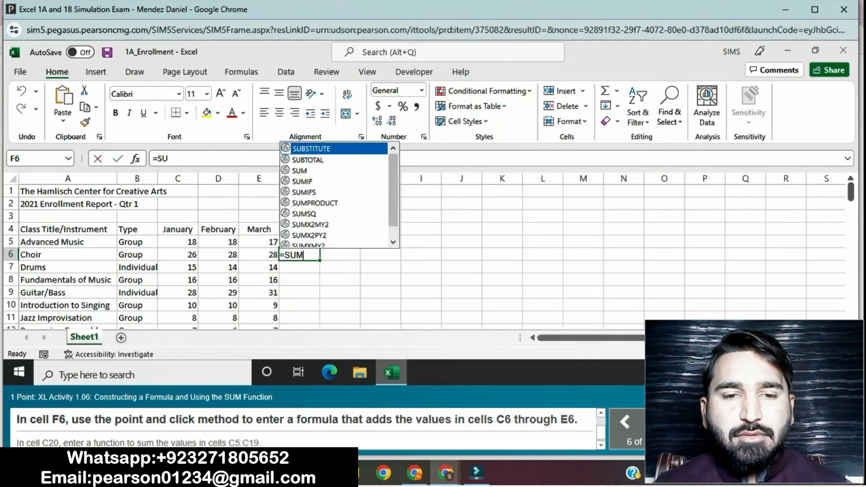
text(()
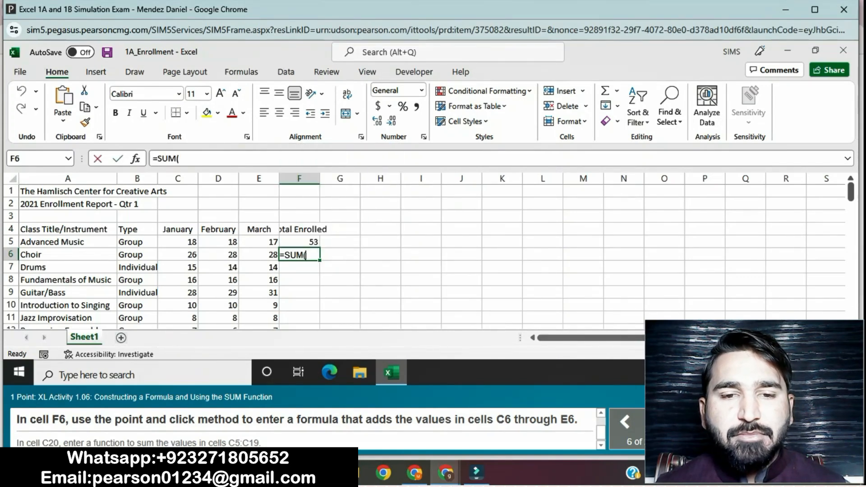
drag(179, 255, 261, 255)
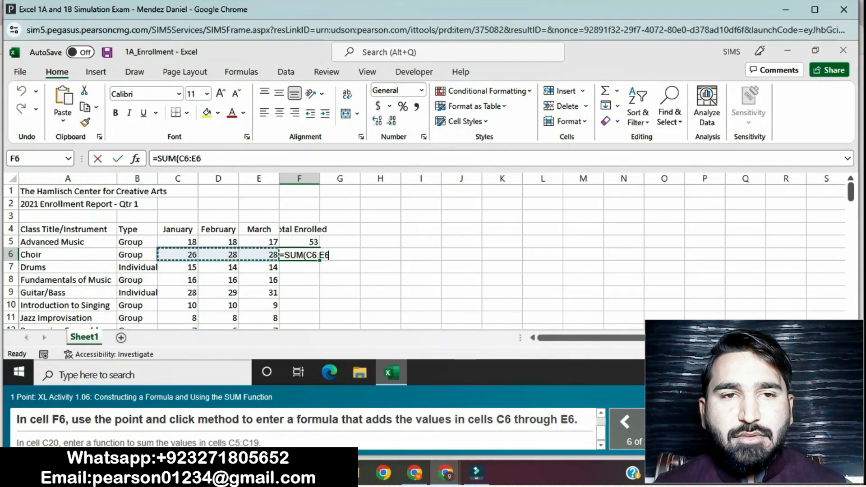
text())
key(Return)
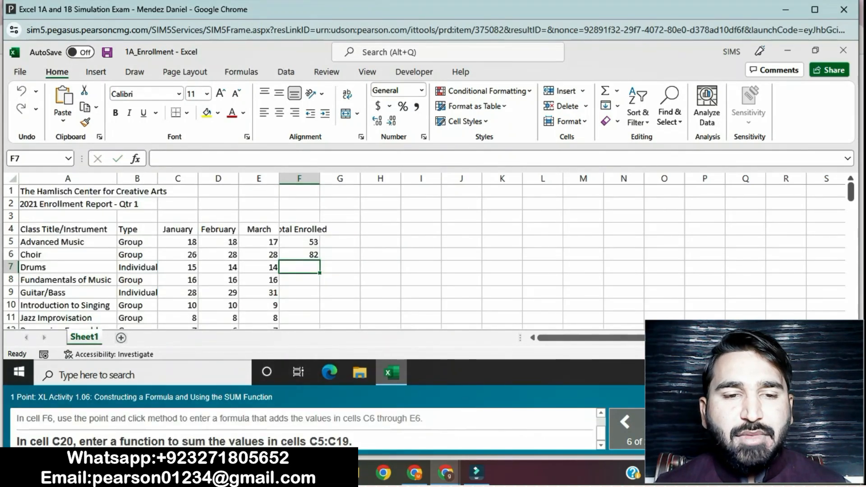
Step: Enter a SUM function in cell C20 of the Totals row that adds the range C5:C19
scroll(298, 252, down, 4)
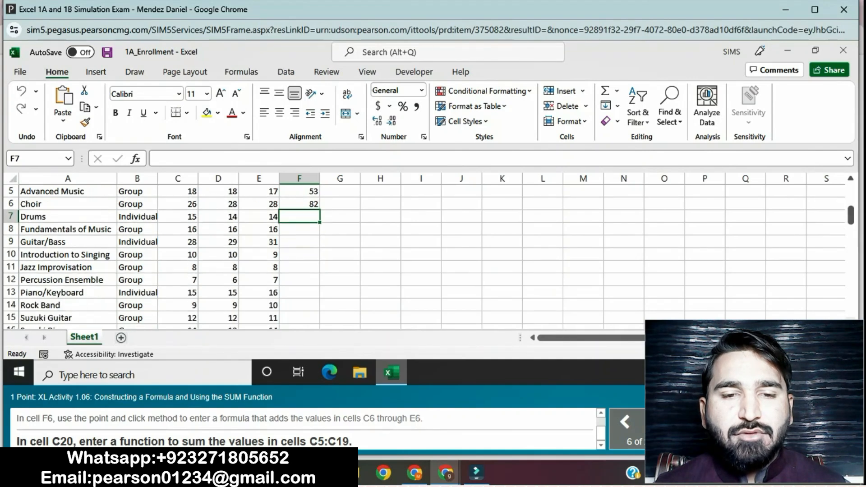
scroll(298, 253, down, 1)
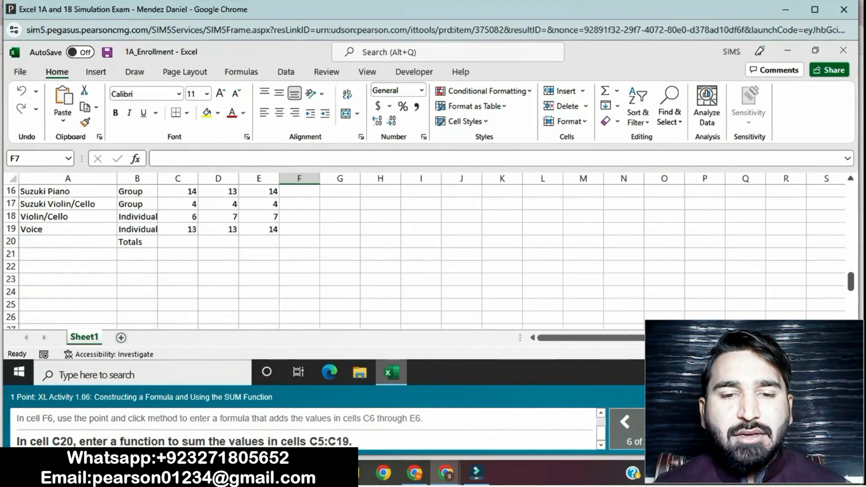
click(177, 242)
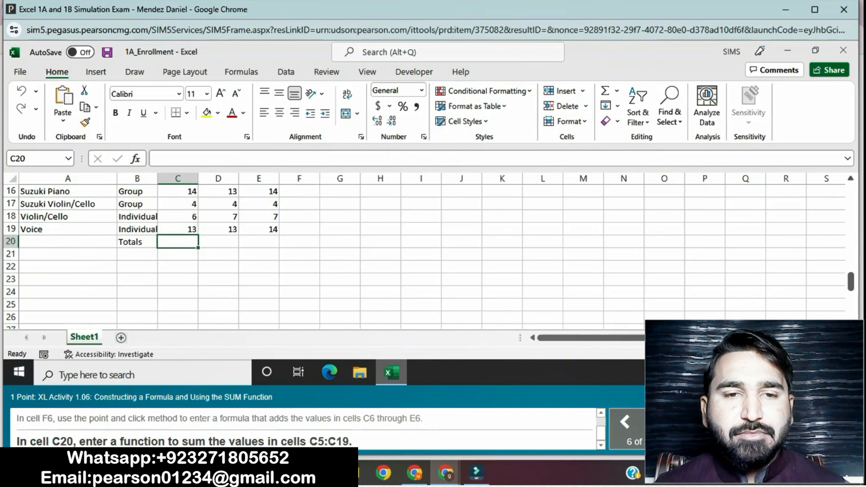
text(=SUM)
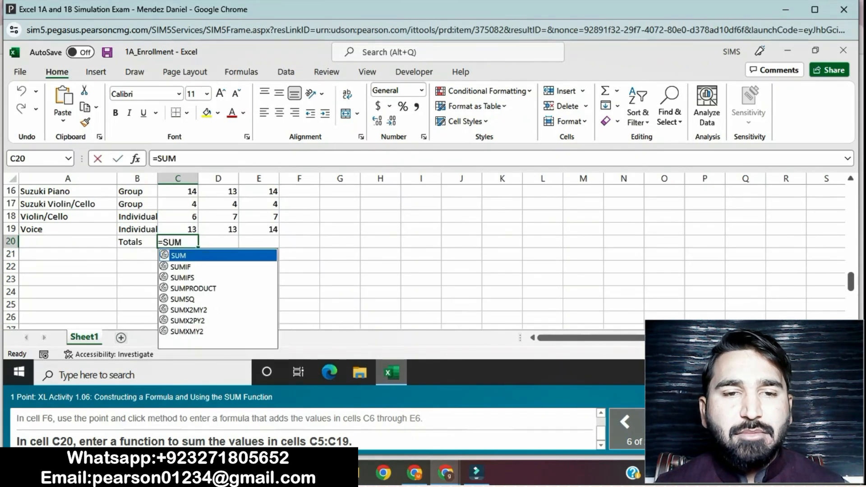
text((C5)
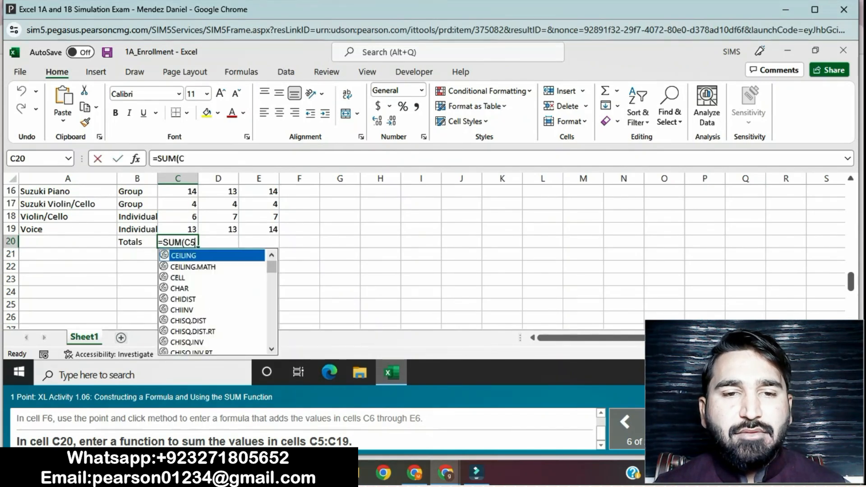
text(:C)
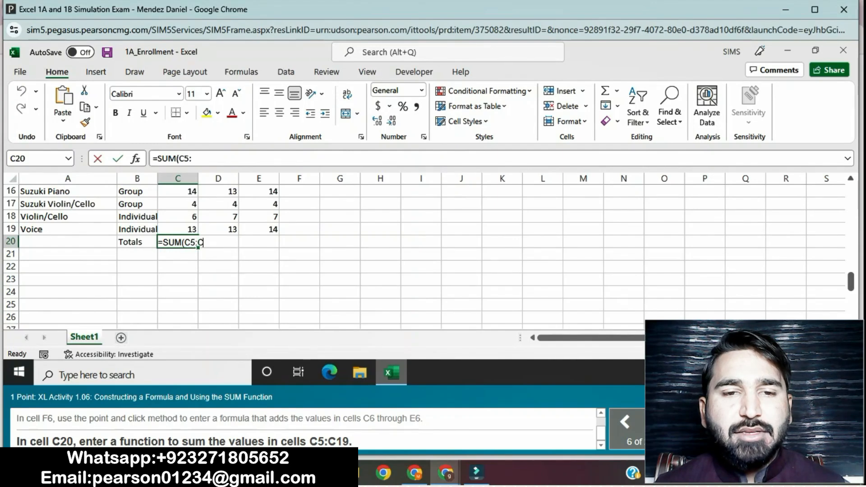
text(19)
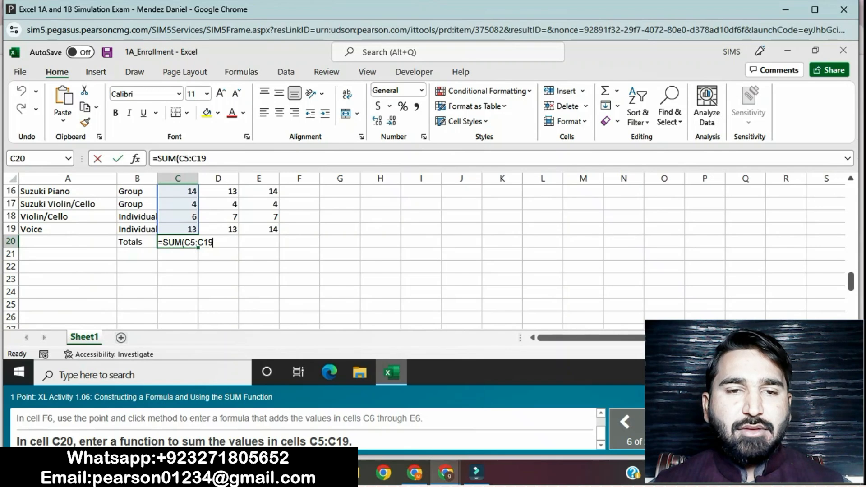
key(Return)
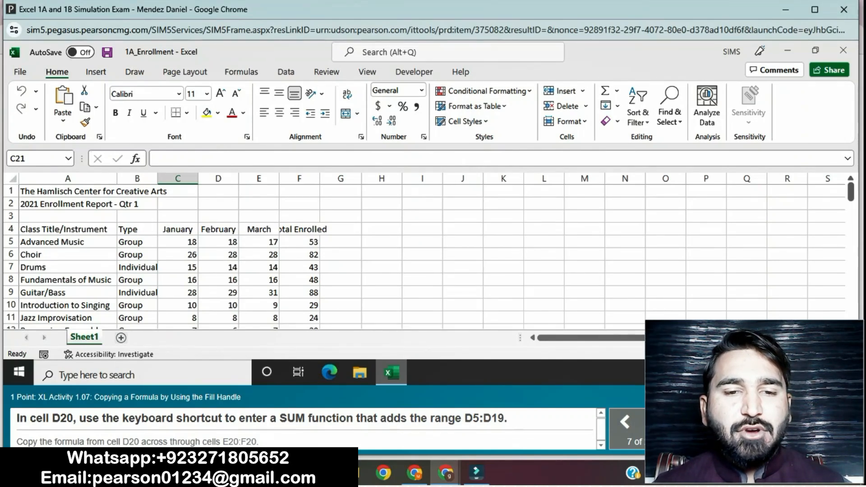
Step: Enter =SUM(D5:D19) in cell D20 and fill the formula across through cells E20:F20
scroll(316, 252, down, 3)
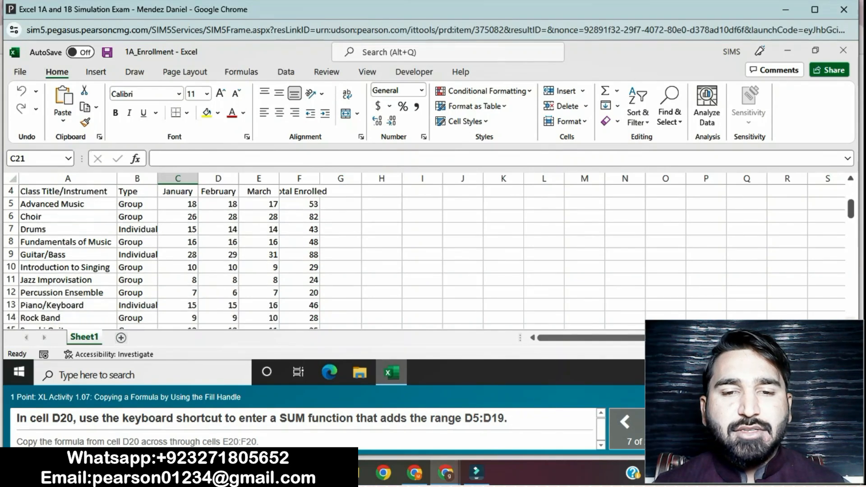
scroll(316, 253, down, 1)
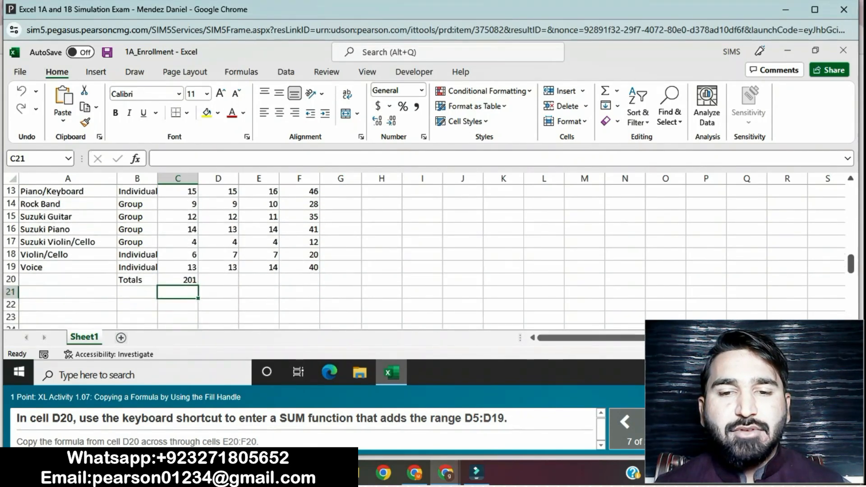
click(218, 280)
text(=SU)
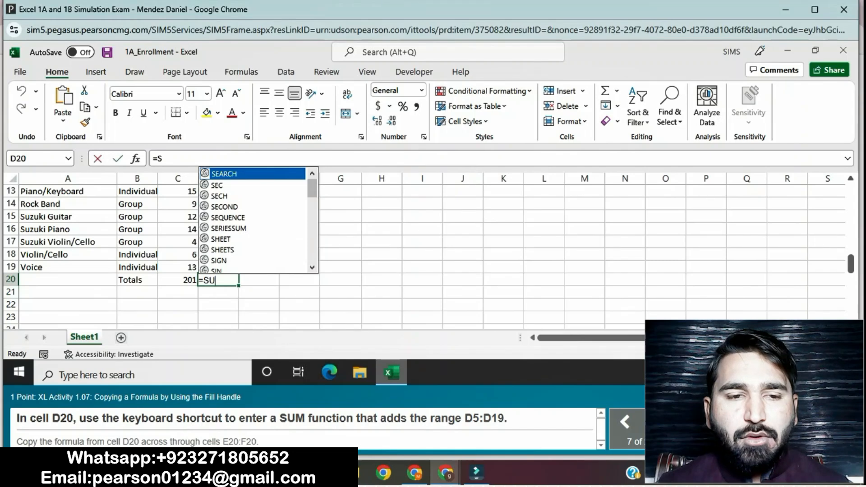
text(M)
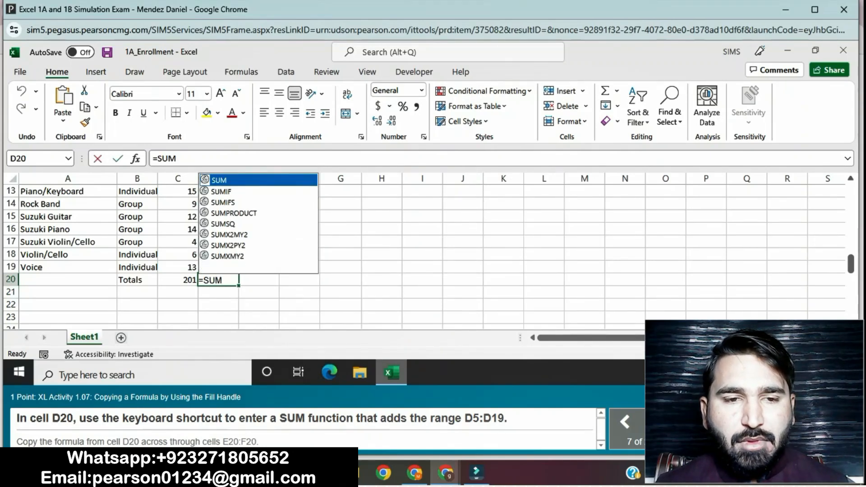
text((D5)
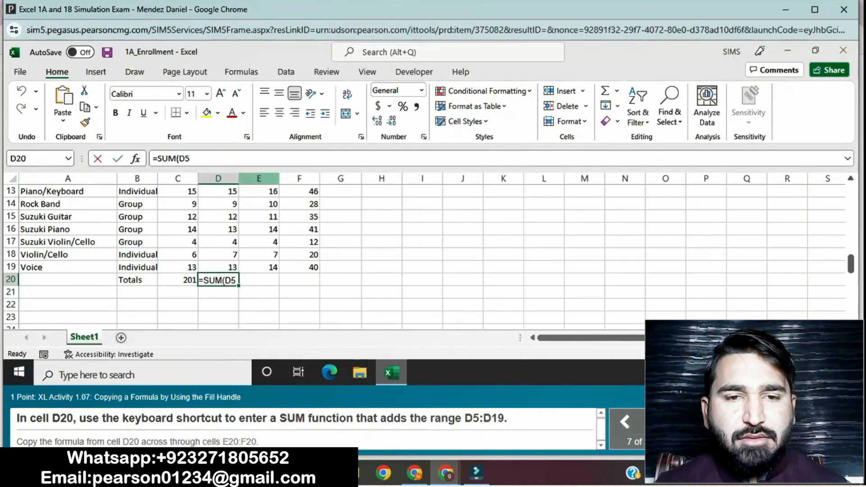
text(:D19))
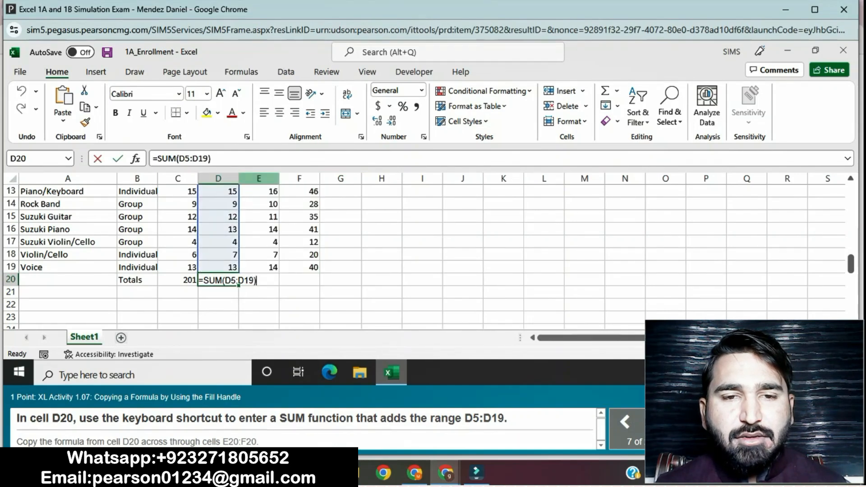
key(Return)
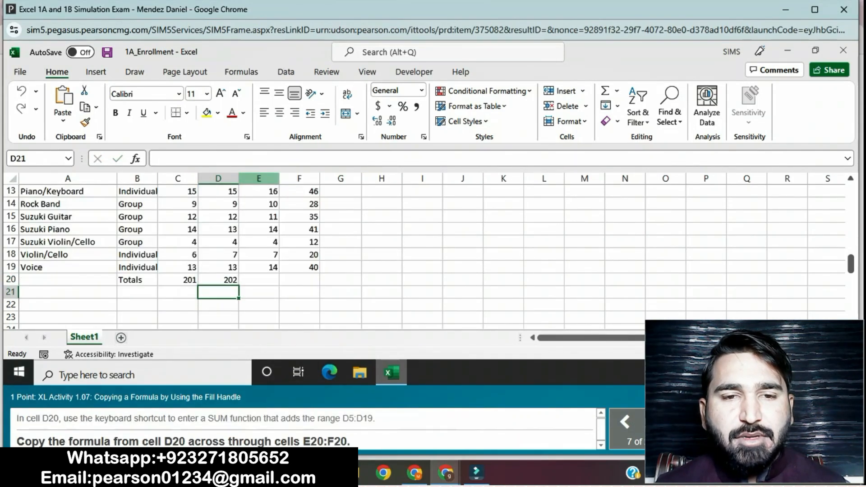
click(219, 280)
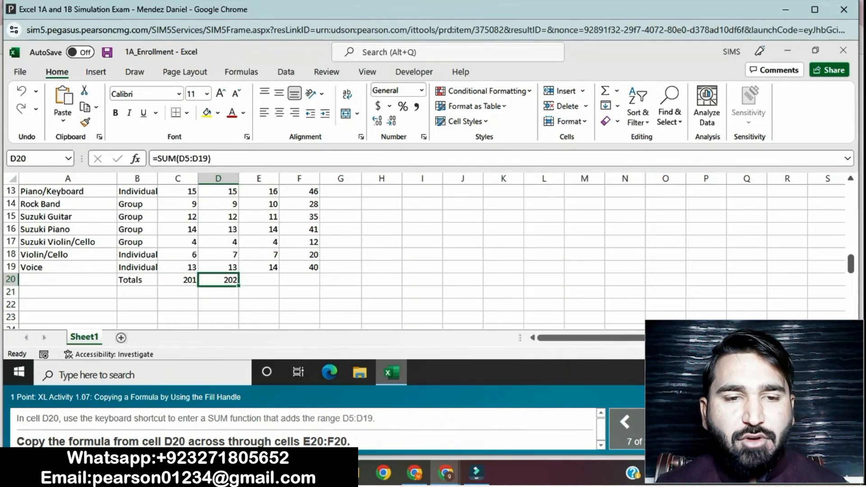
drag(239, 286, 303, 282)
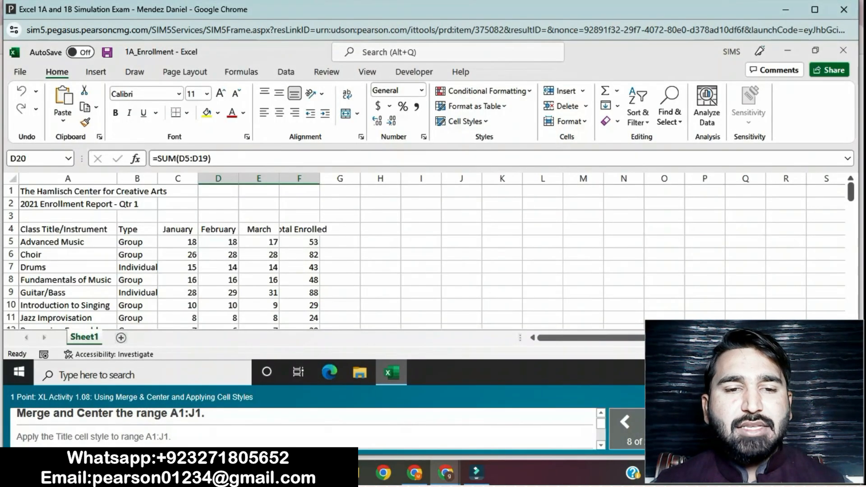
Step: Merge and center the worksheet title across the range A1:J1
mouse_move(68, 191)
mouse_down()
mouse_move(382, 204)
mouse_move(462, 191)
mouse_up()
click(357, 114)
click(385, 130)
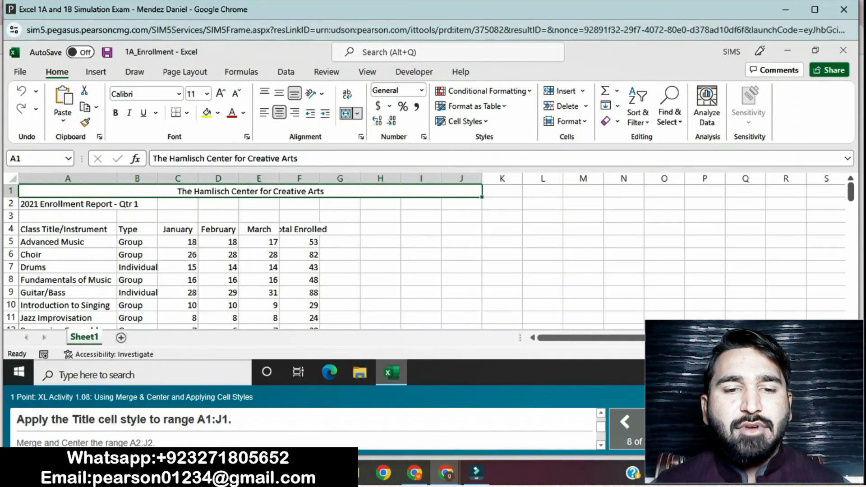
Step: Try to apply the Title cell style to the range A2:J2
click(68, 204)
drag(67, 204, 461, 204)
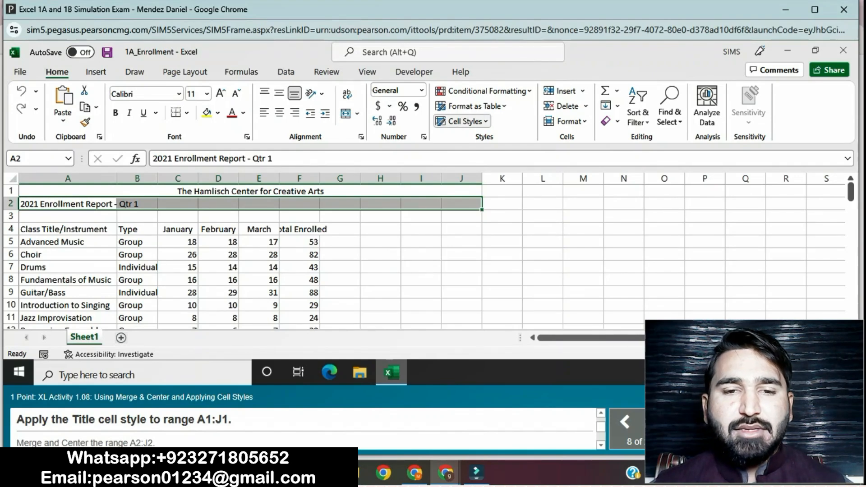
click(462, 121)
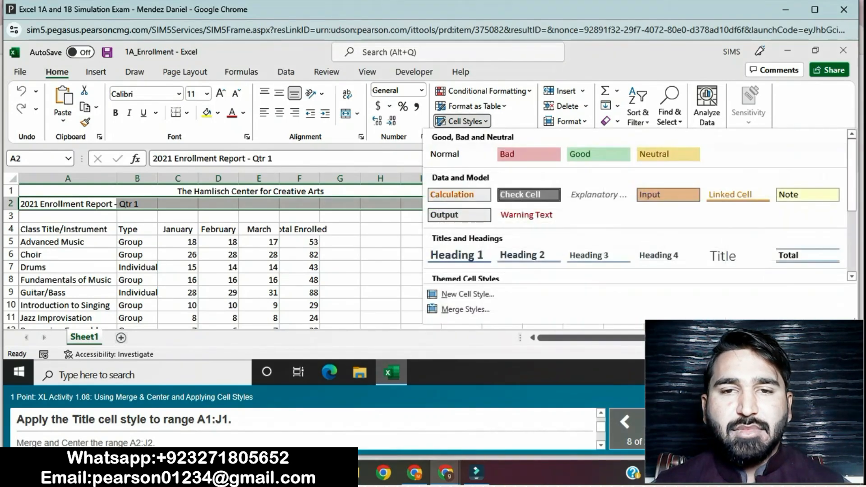
click(723, 255)
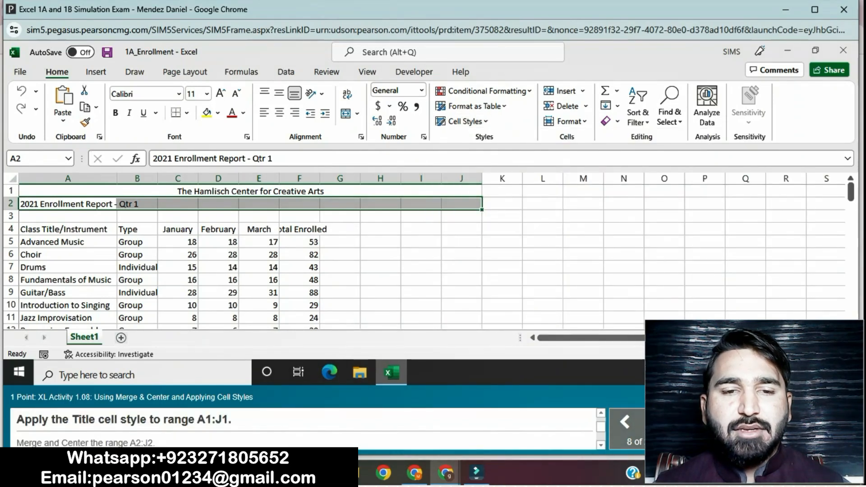
Step: Apply the Title cell style to the merged range A1:J1
click(251, 191)
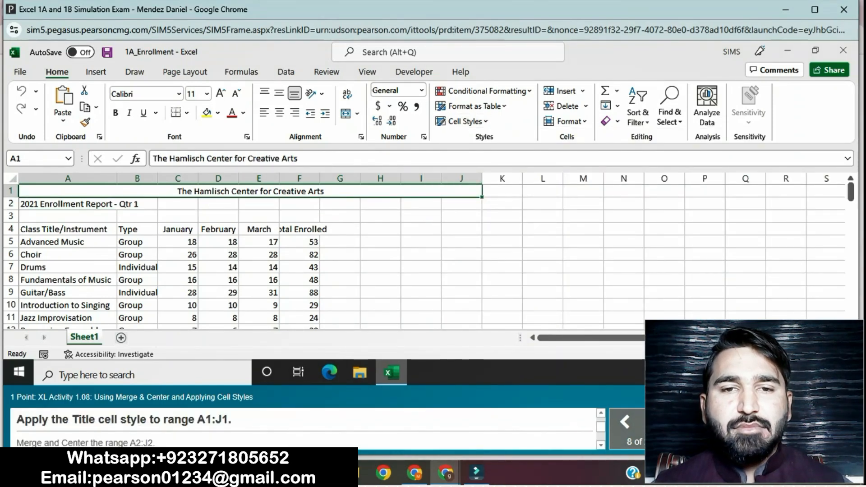
click(462, 121)
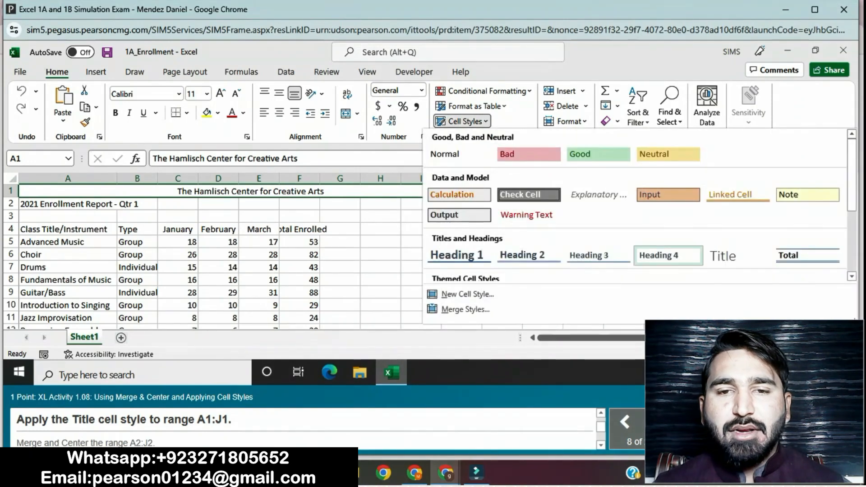
click(723, 256)
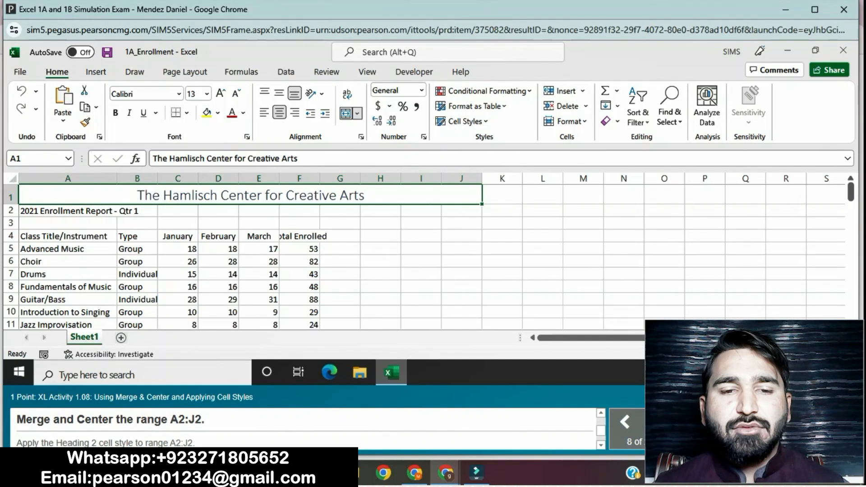
Step: Merge and center the enrollment report subtitle across the range A2:J2
click(68, 211)
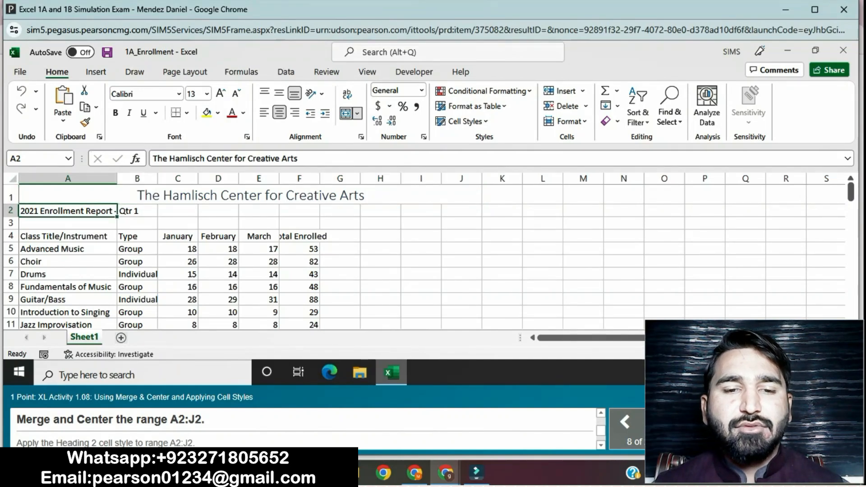
key(shift+Right)
key(shift+Right)
key(shift+Right)
key(shift+Right)
key(shift+Right)
key(shift+Right)
key(shift+Right)
key(shift+Right)
key(shift+Right)
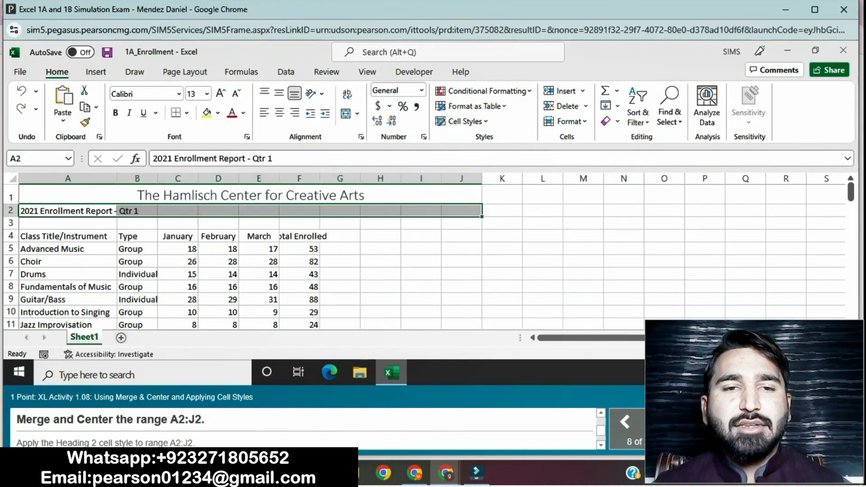
click(357, 113)
click(375, 126)
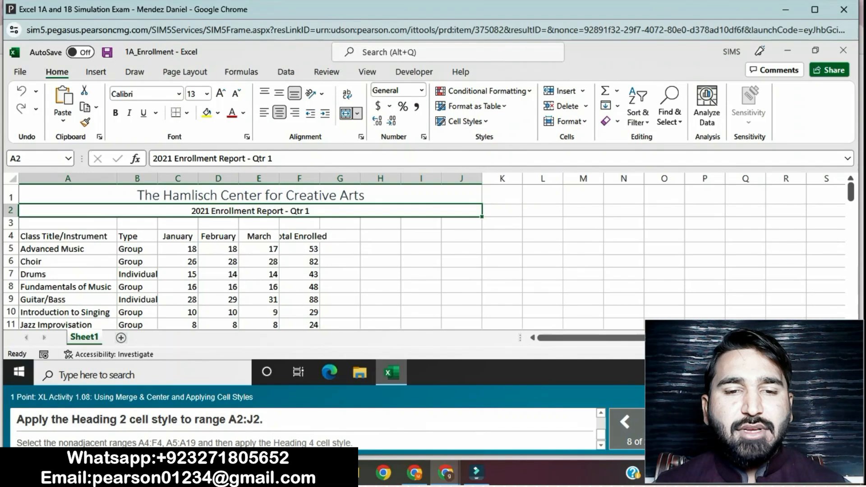
Step: Apply the Heading 2 cell style to the range A2:J2 and the Heading 4 style to the ranges A4:F4 and A5:A19
click(465, 121)
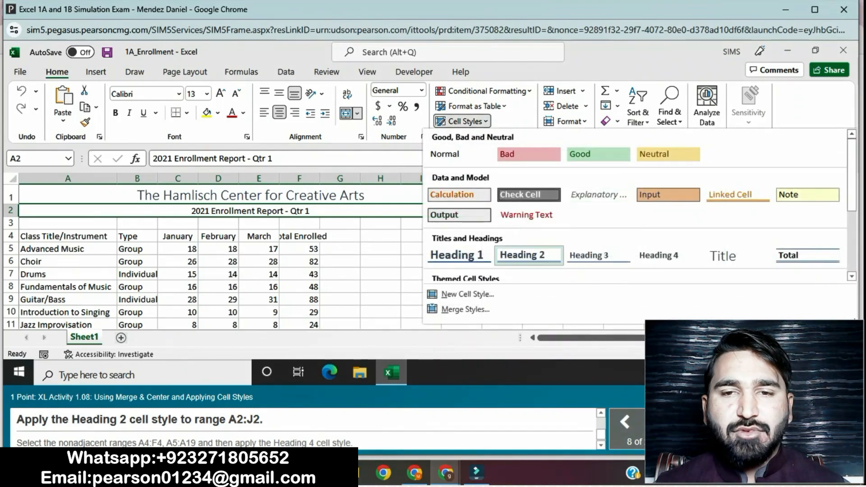
click(529, 255)
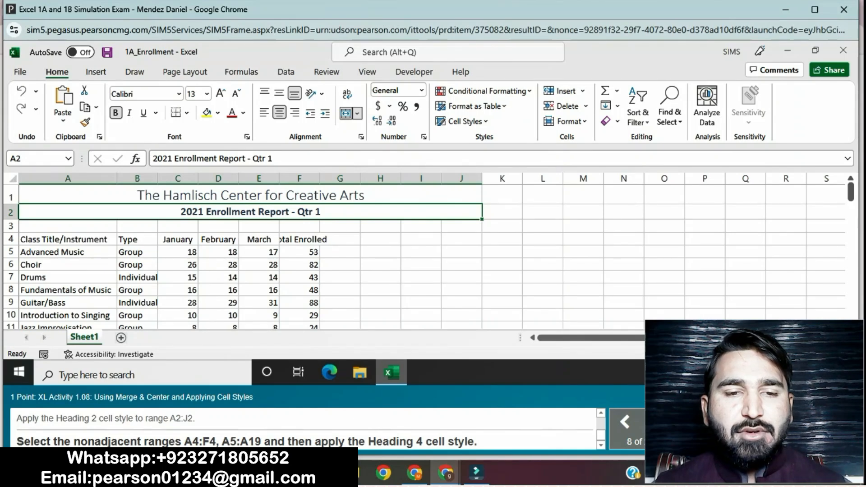
click(68, 239)
drag(67, 239, 320, 239)
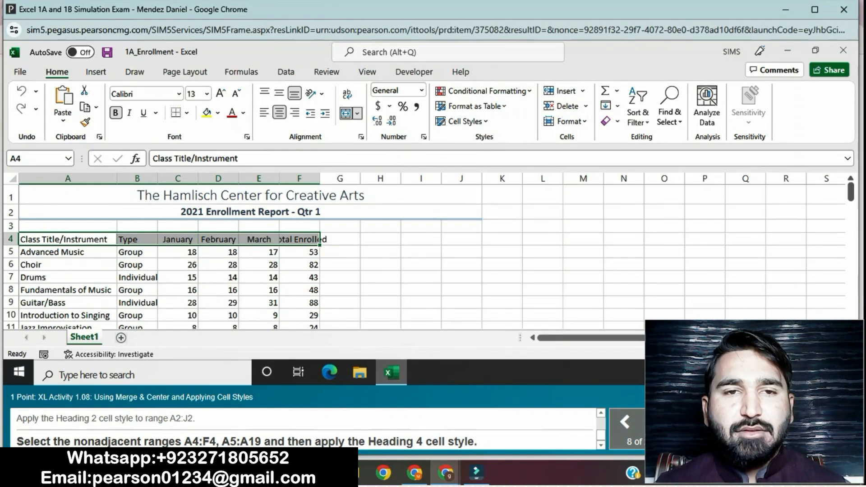
mouse_move(67, 252)
mouse_down()
mouse_move(68, 327)
mouse_move(68, 318)
mouse_up()
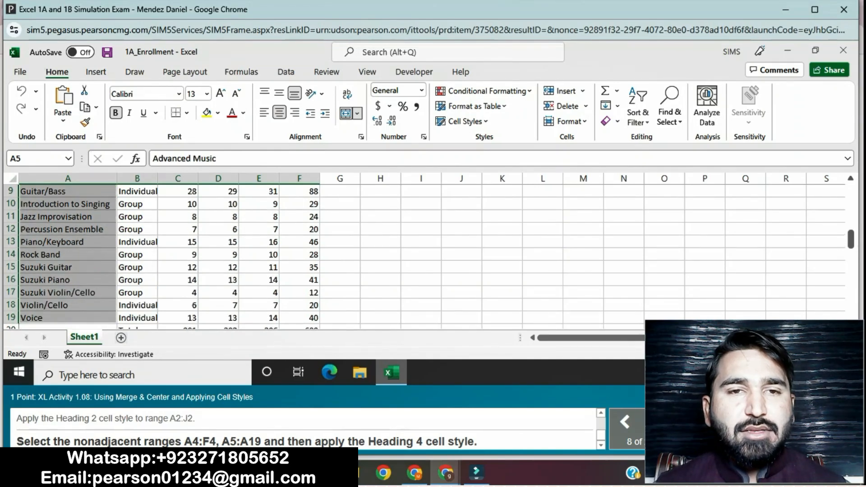
click(465, 121)
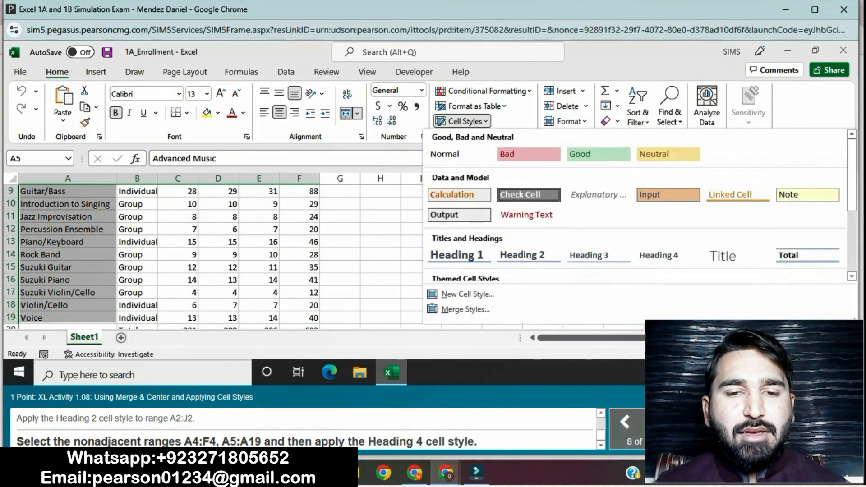
click(668, 256)
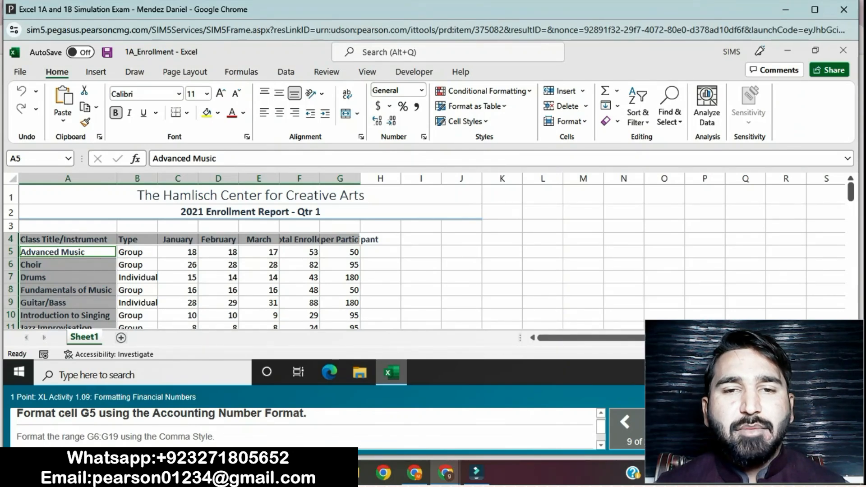
Step: Format cell G5 with the Accounting Number Format and the range G6:G19 with the Comma Style
click(340, 253)
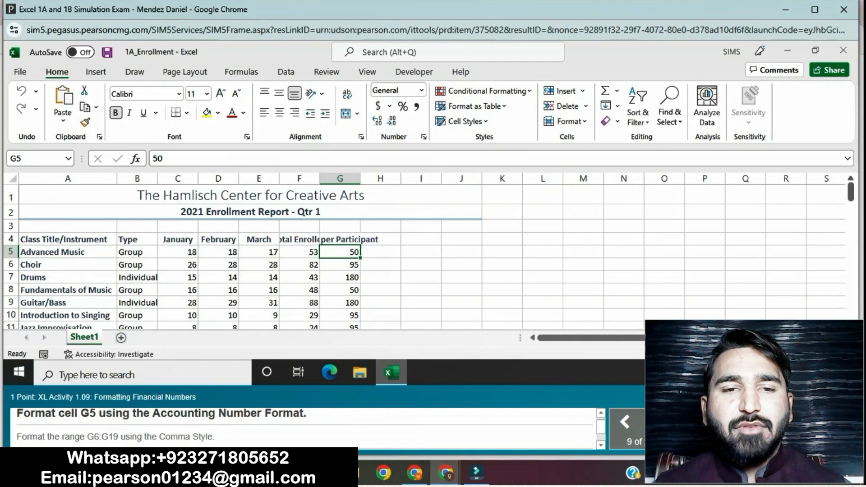
click(378, 106)
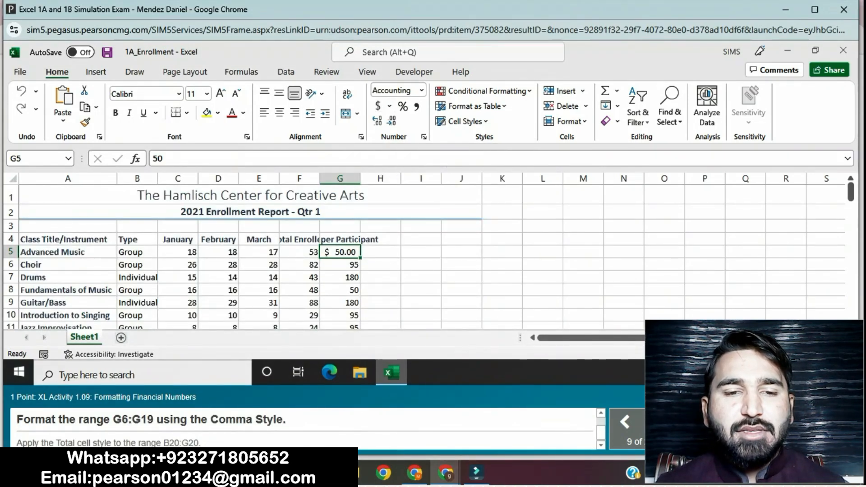
drag(340, 265, 340, 242)
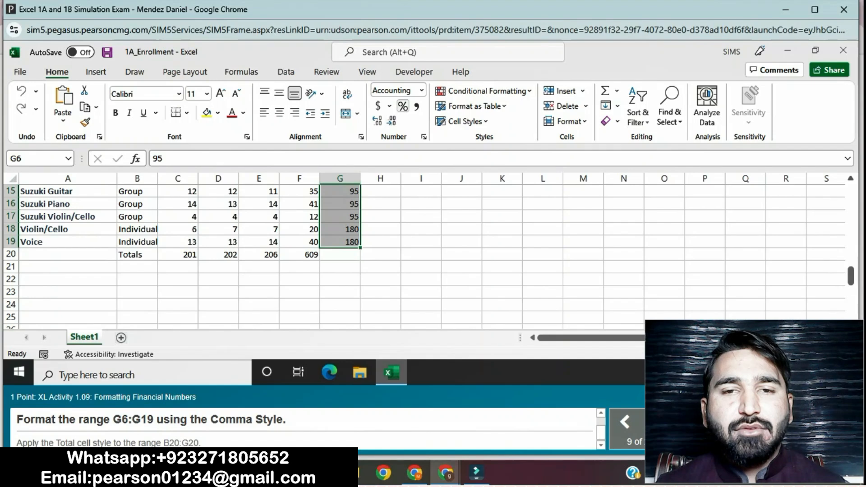
click(416, 106)
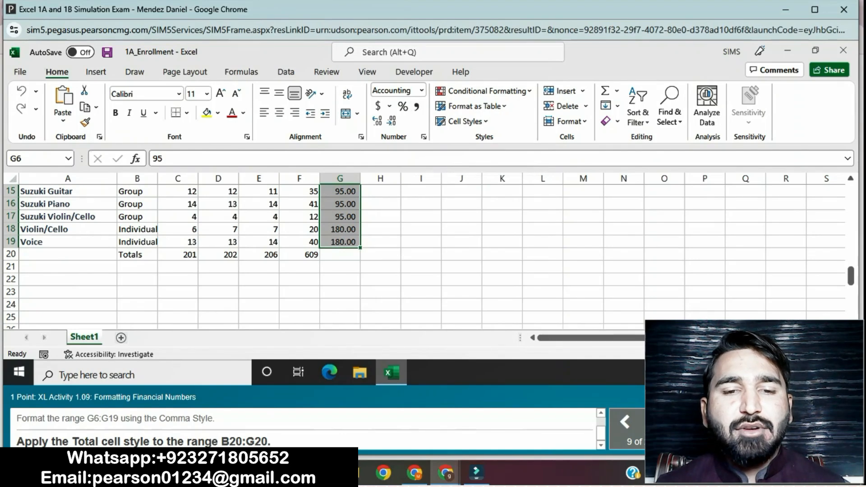
Step: Try to apply the Total cell style to the range B20:F20
click(137, 255)
drag(137, 254, 300, 254)
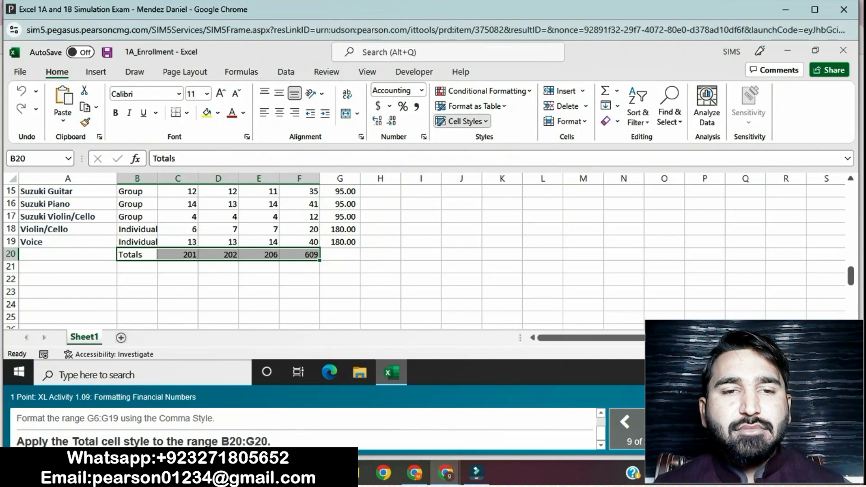
click(464, 121)
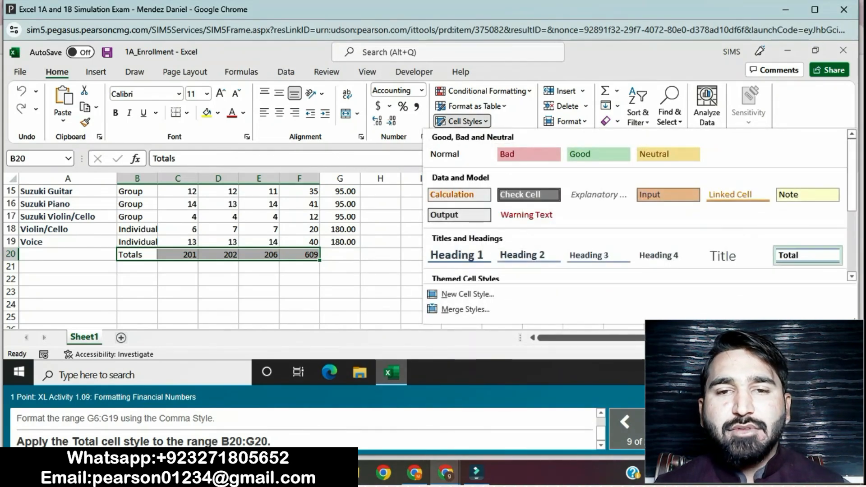
click(807, 255)
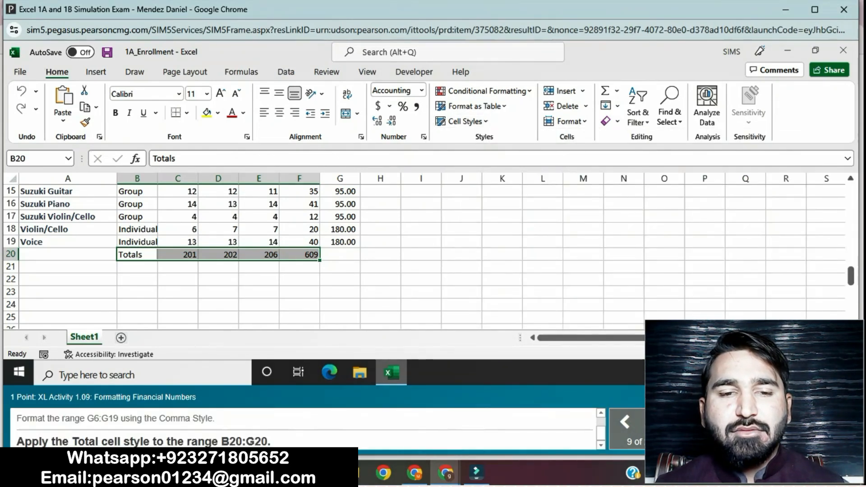
click(583, 292)
Step: Apply the Total cell style to the range B20:G20
drag(138, 254, 340, 254)
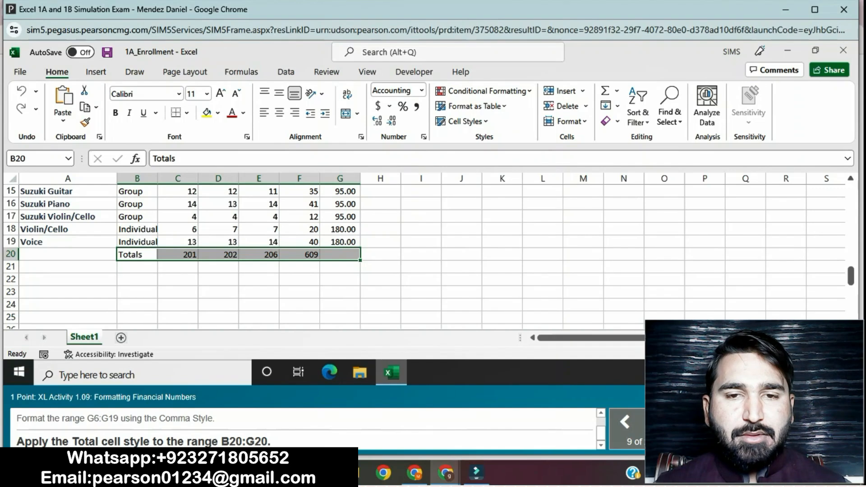
click(465, 121)
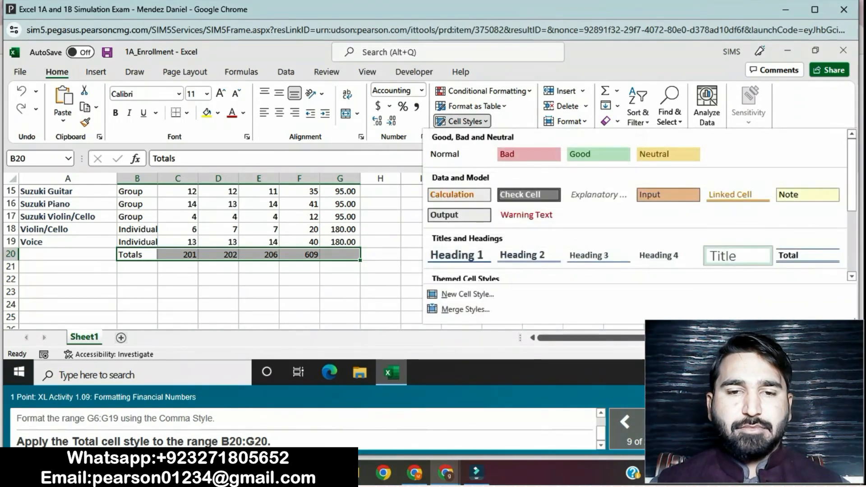
click(807, 255)
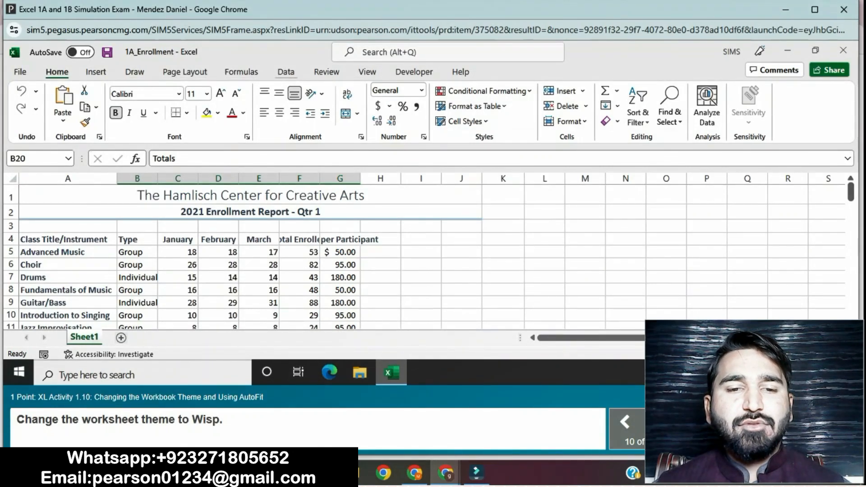
Step: Change the workbook theme to Wisp
click(242, 72)
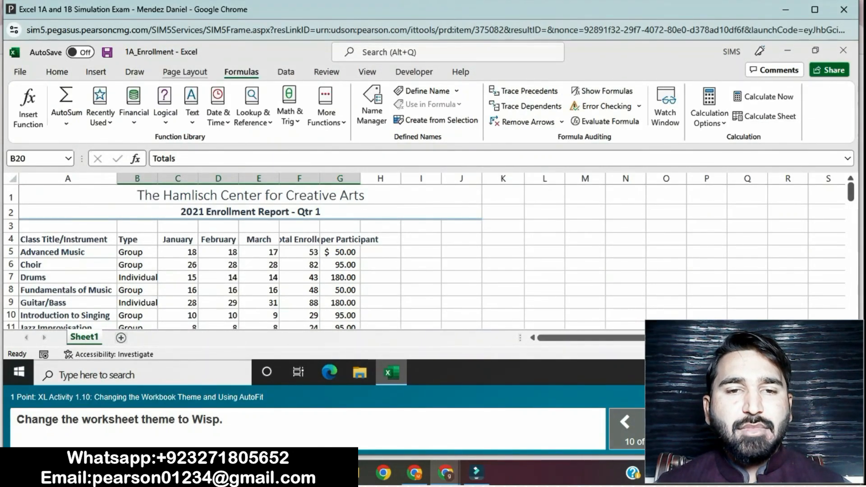
click(185, 71)
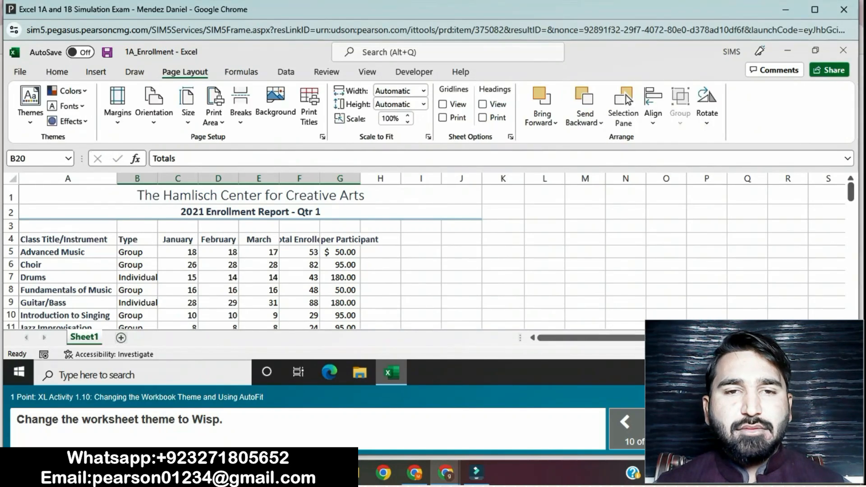
click(30, 103)
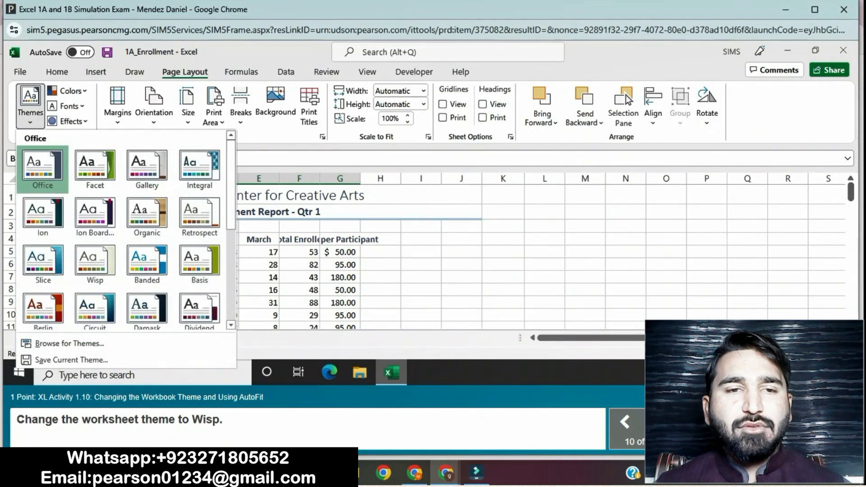
click(95, 261)
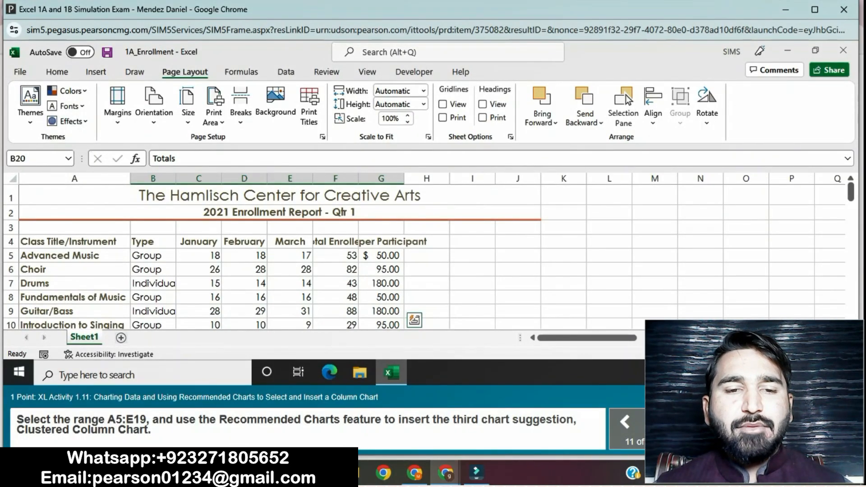
Step: Insert the third recommended chart, Clustered Column, from the data in the range A5:E19
drag(75, 256, 290, 276)
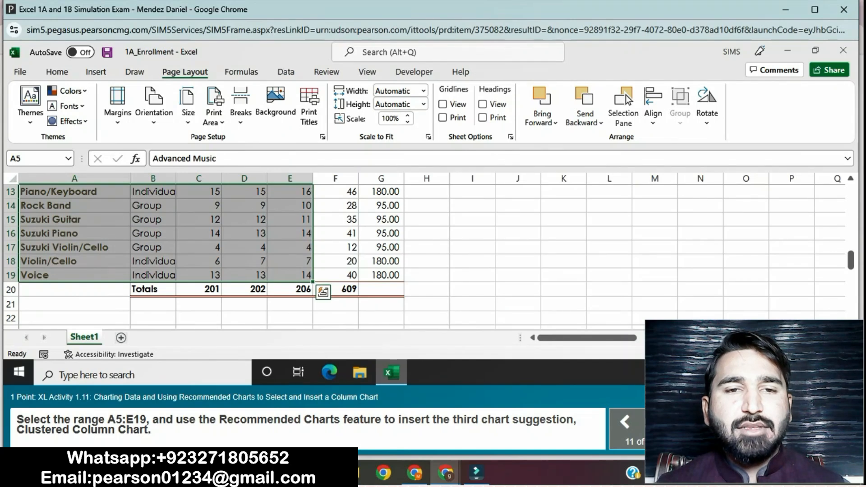
key(alt+n)
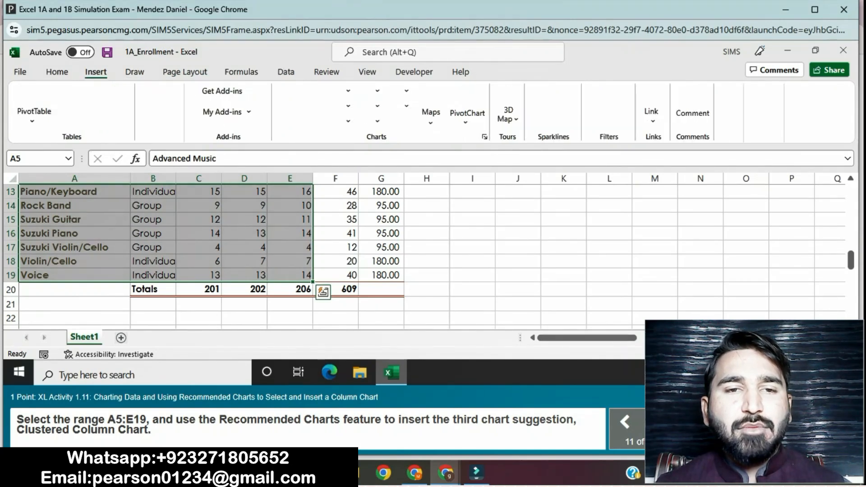
click(301, 108)
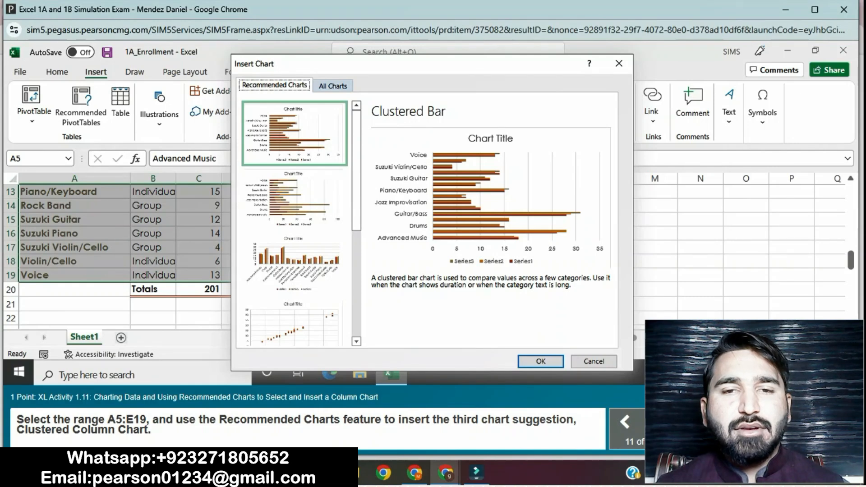
click(294, 265)
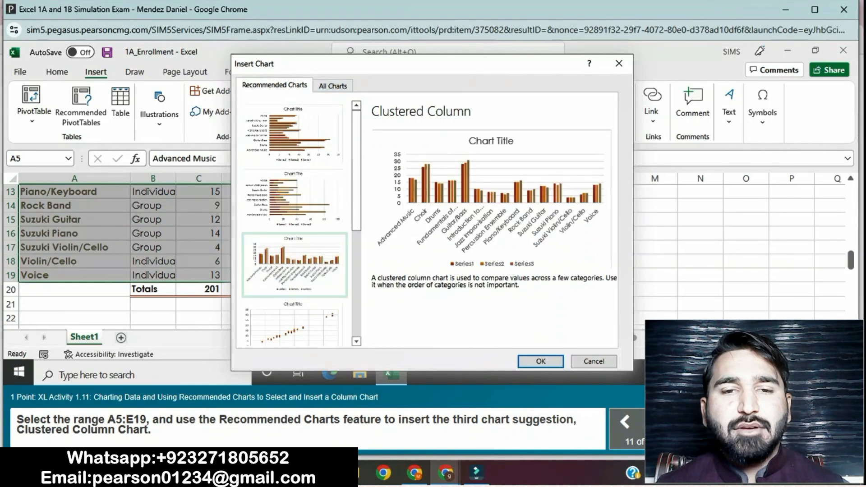
key(Return)
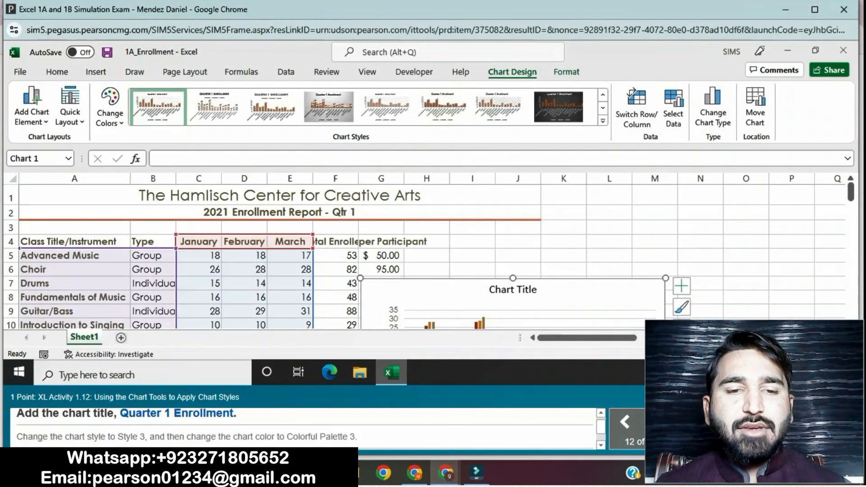
Step: Replace the column chart's placeholder title with "Quarter 1 Enrollment"
click(513, 289)
drag(488, 290, 538, 289)
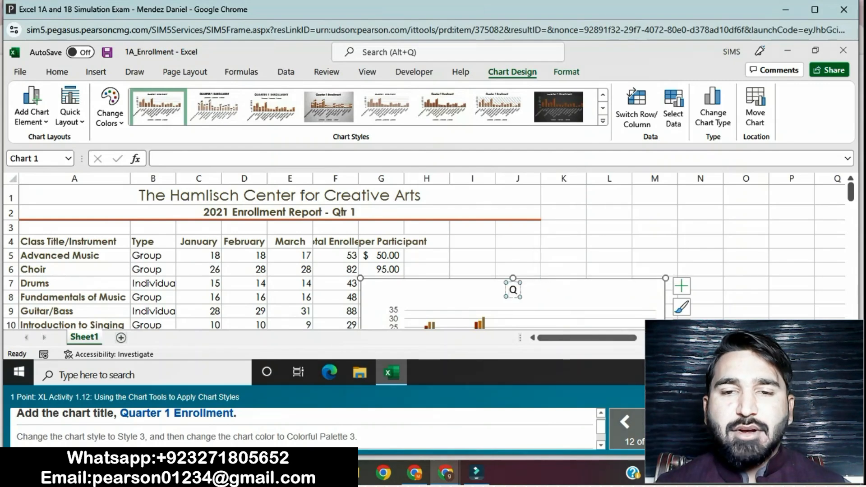
text(Quarter 1 E)
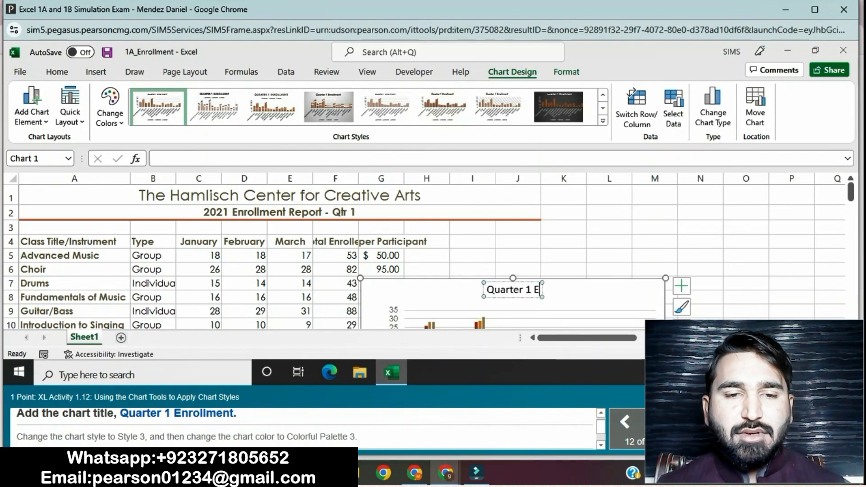
text(nrollment)
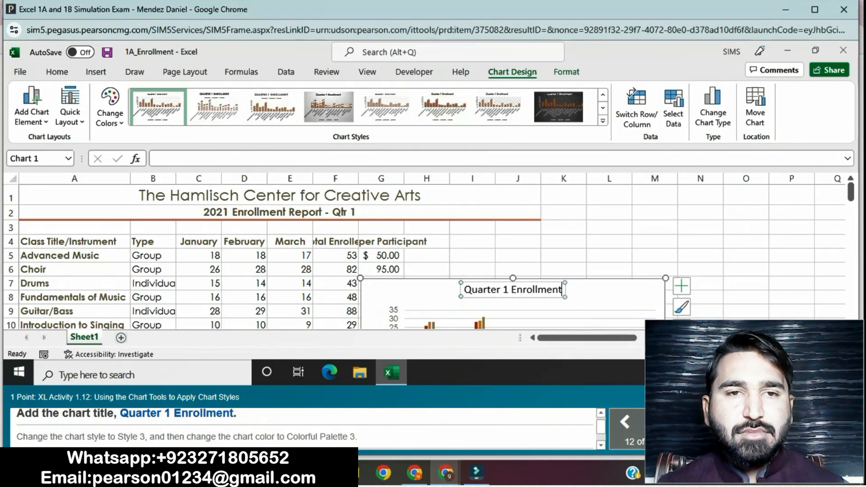
click(609, 255)
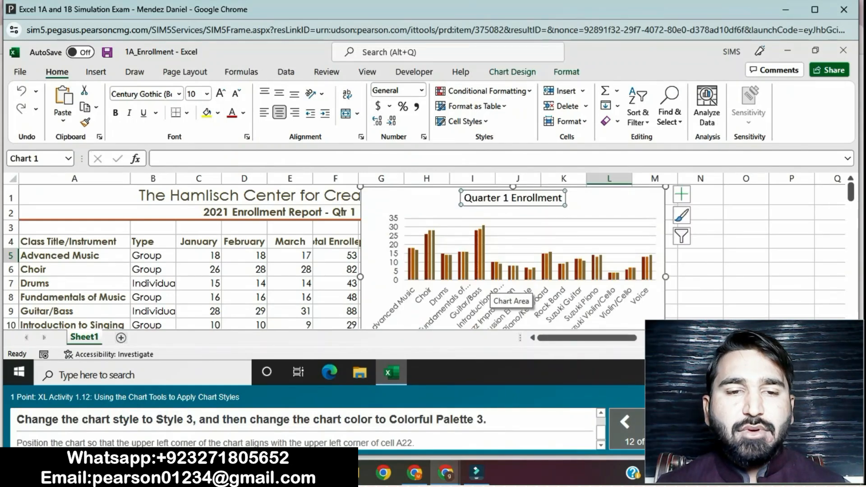
Step: Apply chart Style 3 to the enrollment chart and change its colors to Colorful Palette 3
click(491, 292)
click(512, 72)
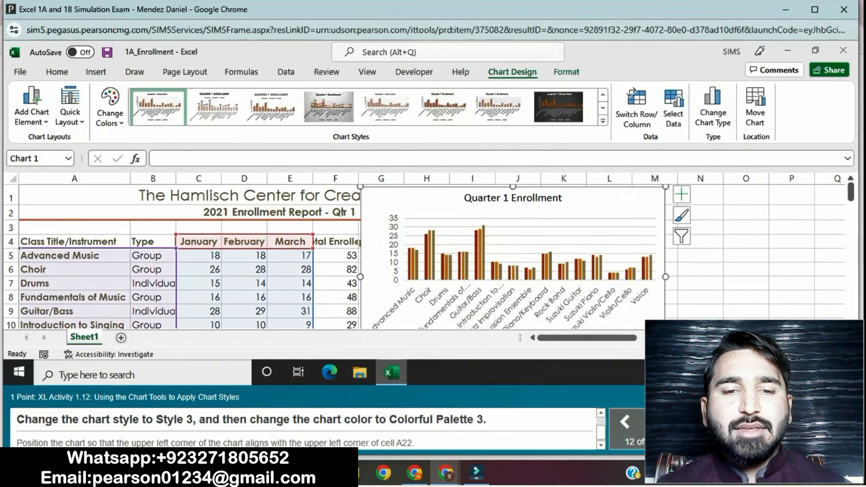
click(272, 107)
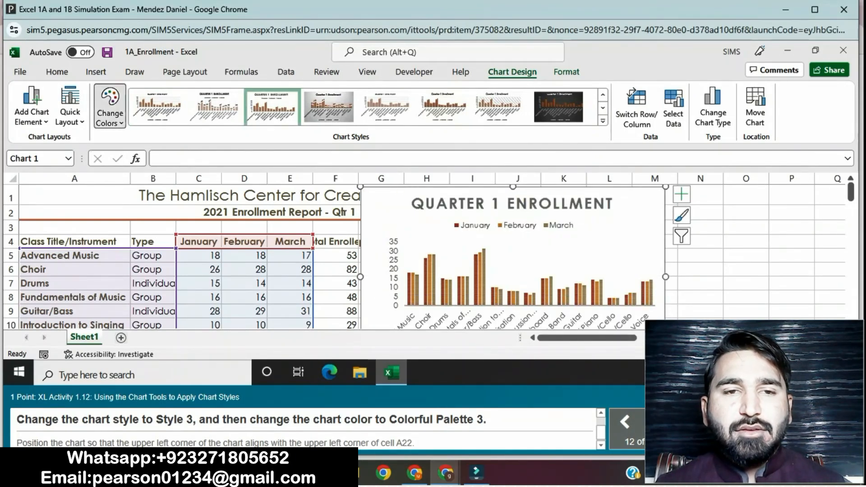
click(109, 111)
click(157, 200)
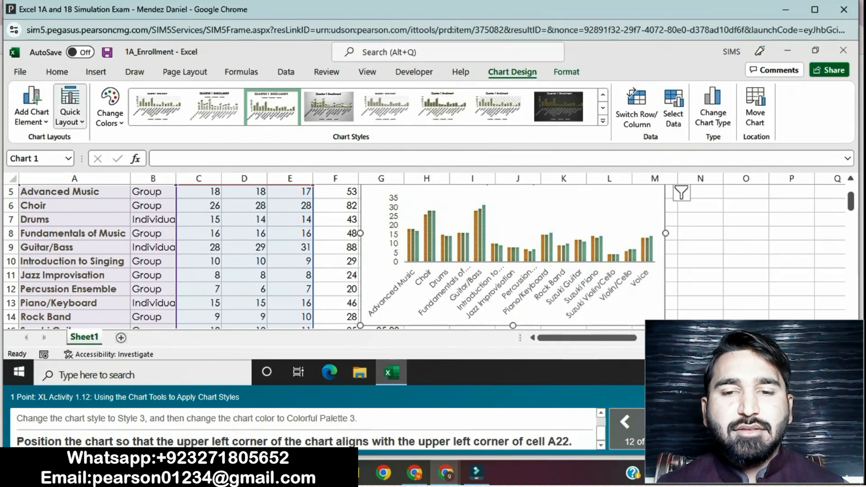
Step: Move the enrollment chart so its upper left corner aligns with the upper left corner of cell A22
click(56, 72)
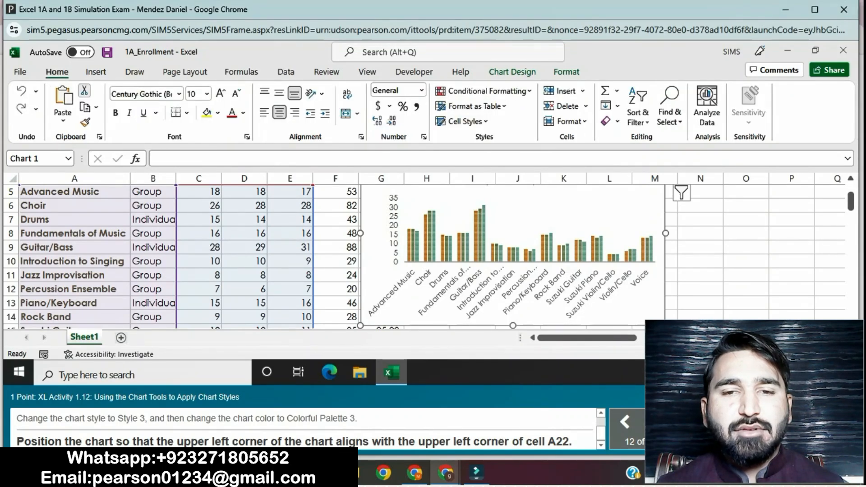
drag(851, 201, 851, 234)
click(74, 262)
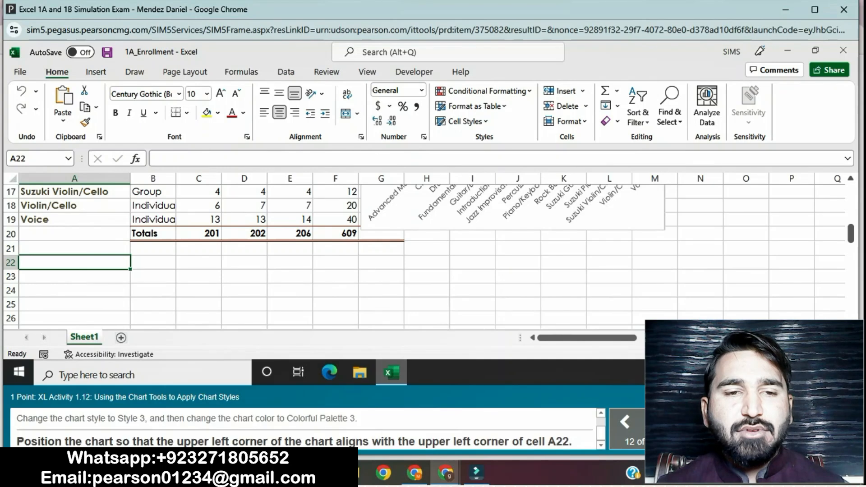
click(451, 216)
drag(451, 217, 110, 319)
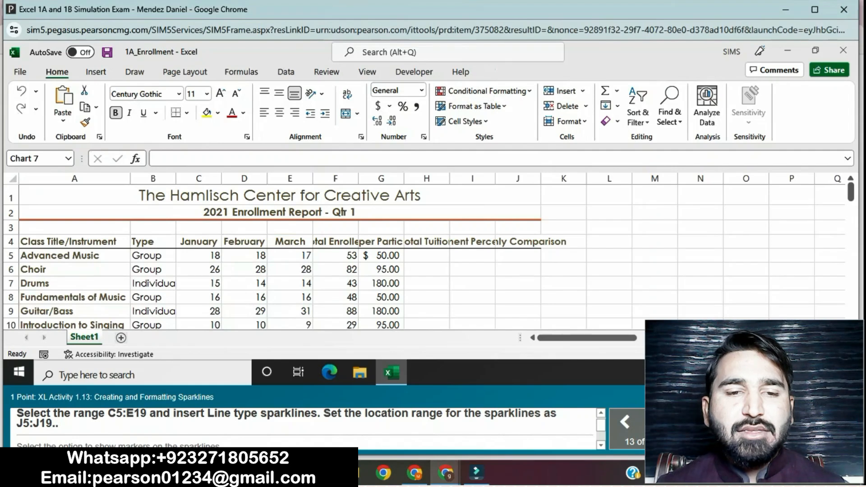
Step: Insert Line sparklines for the data range C5:E19 with the location range J5:J19
click(199, 255)
drag(198, 255, 298, 301)
scroll(298, 270, down, 2)
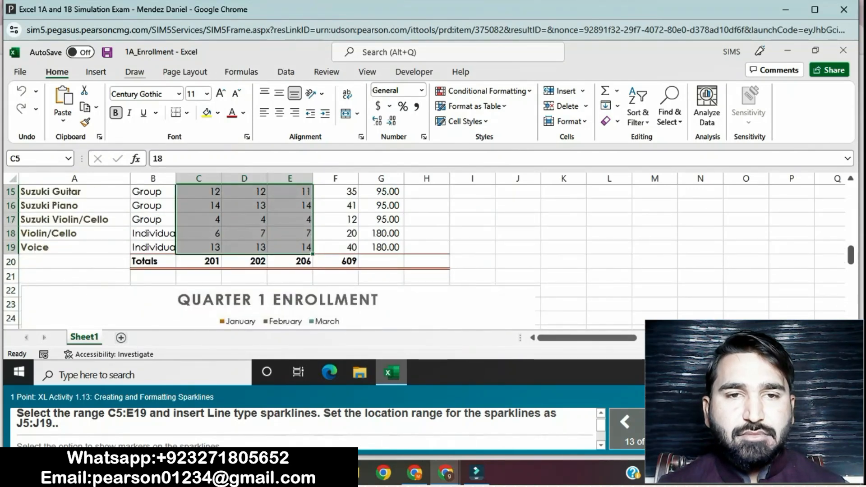
click(95, 72)
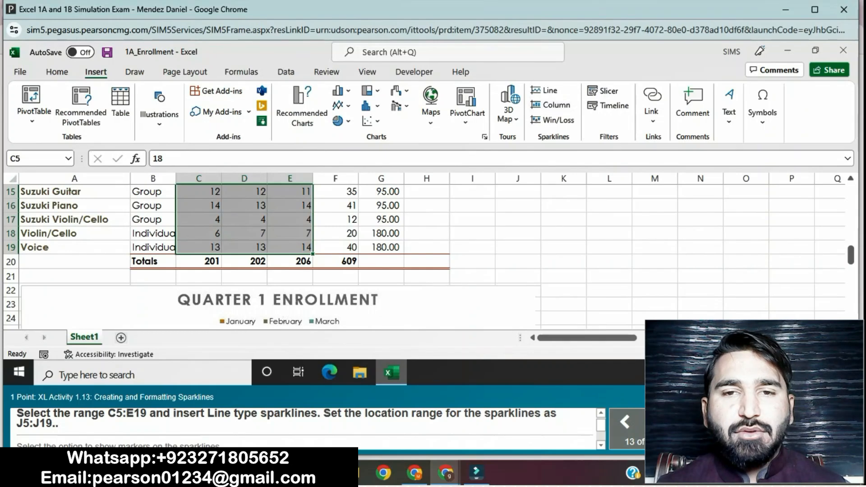
click(546, 90)
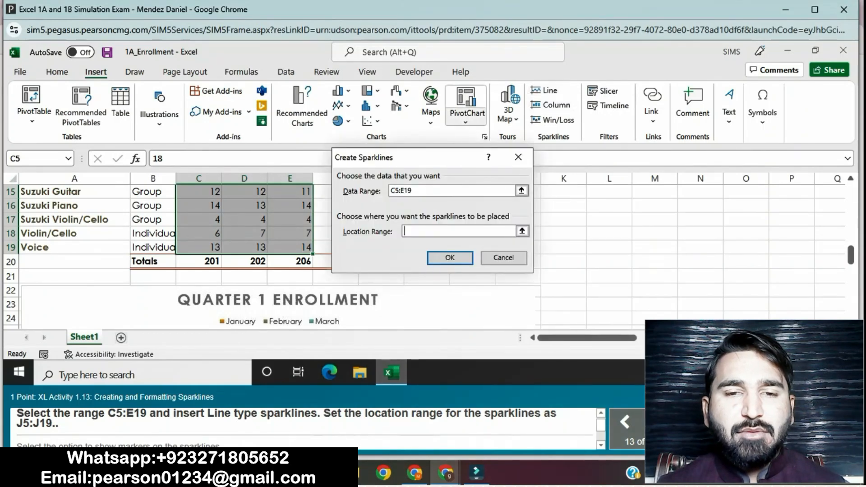
text(J5:J19)
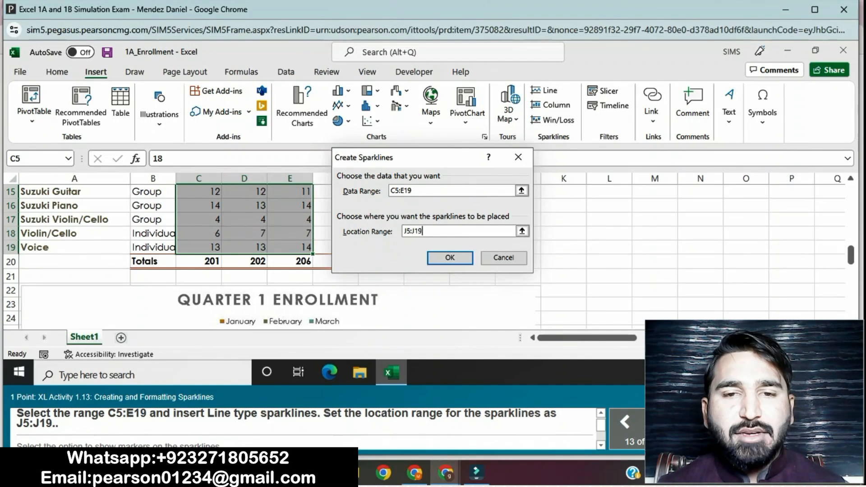
key(Return)
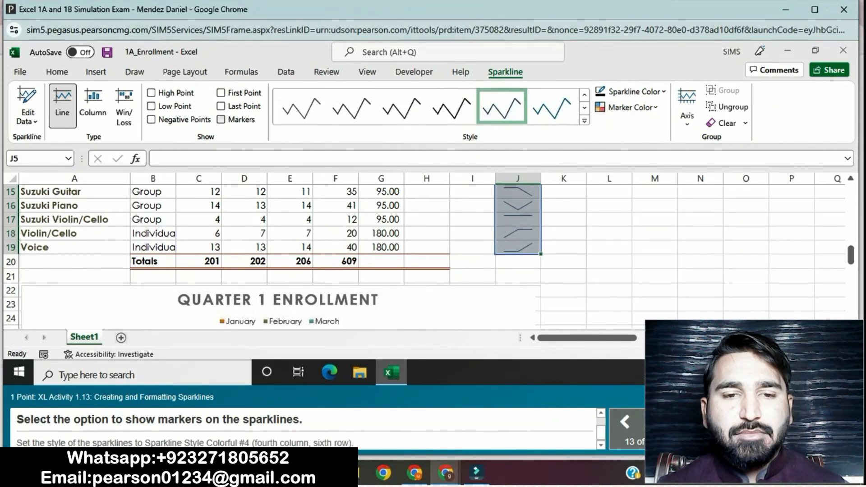
Step: Show markers on the sparklines and apply the style Dark Green, Sparkline Style Colorful #4
click(221, 119)
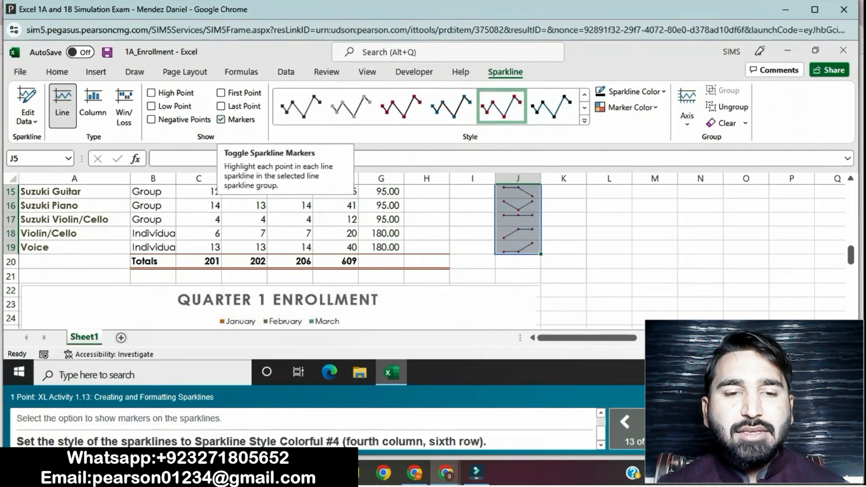
click(451, 107)
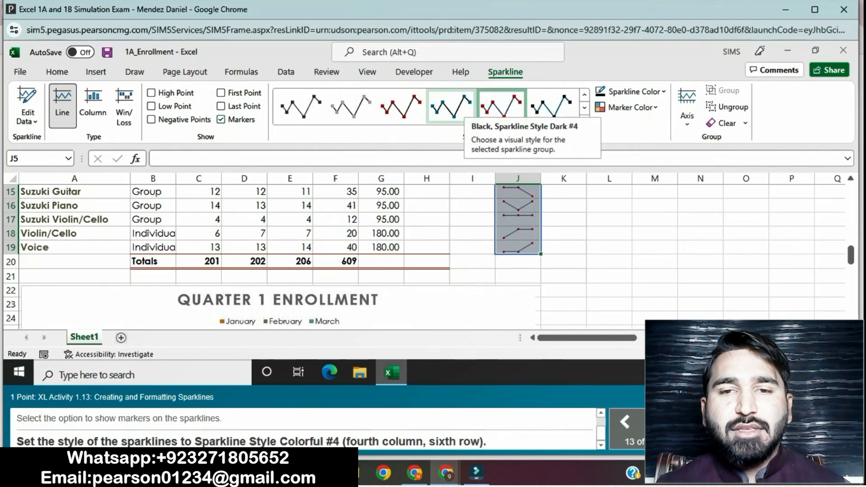
click(584, 120)
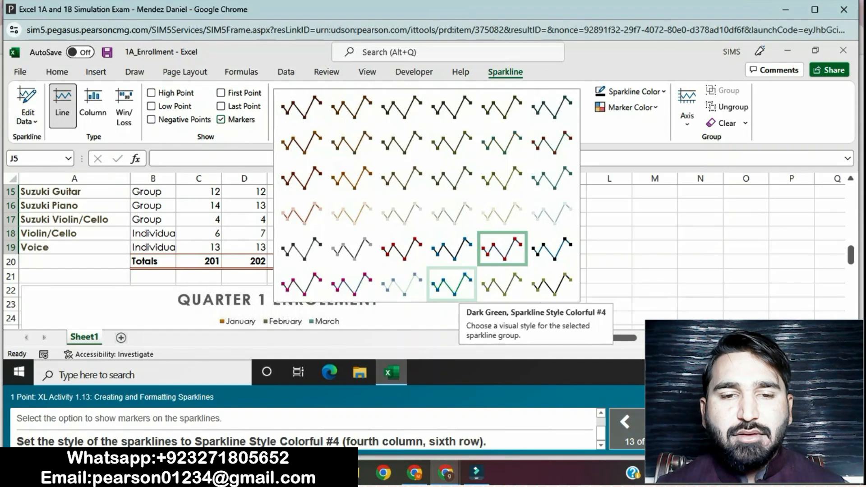
click(451, 284)
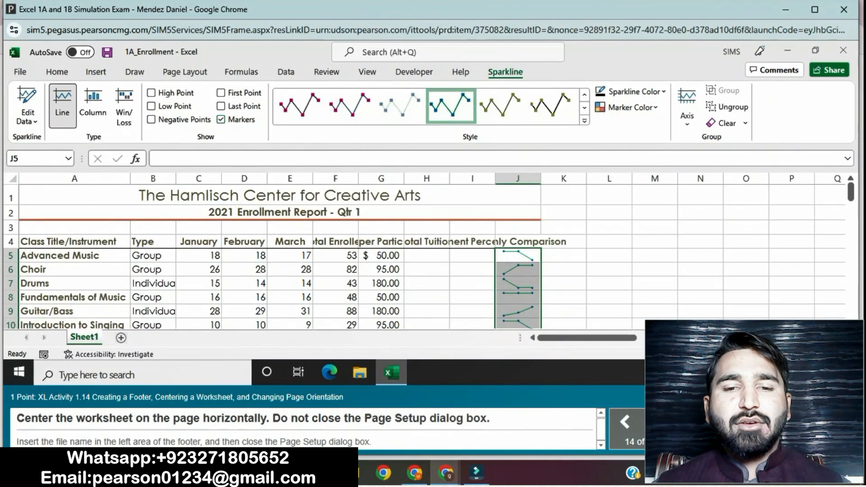
Step: Center the worksheet horizontally on the page in Page Setup, keeping the dialog open
click(564, 296)
key(alt+p)
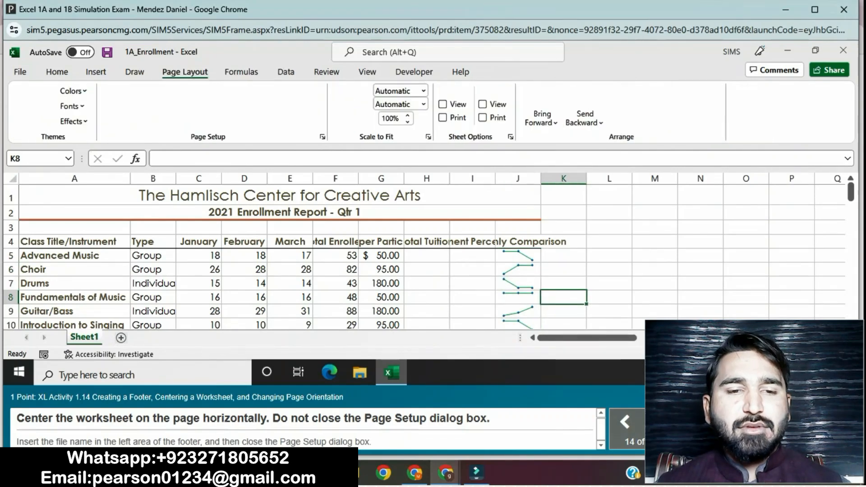
key(m)
key(Up)
key(Return)
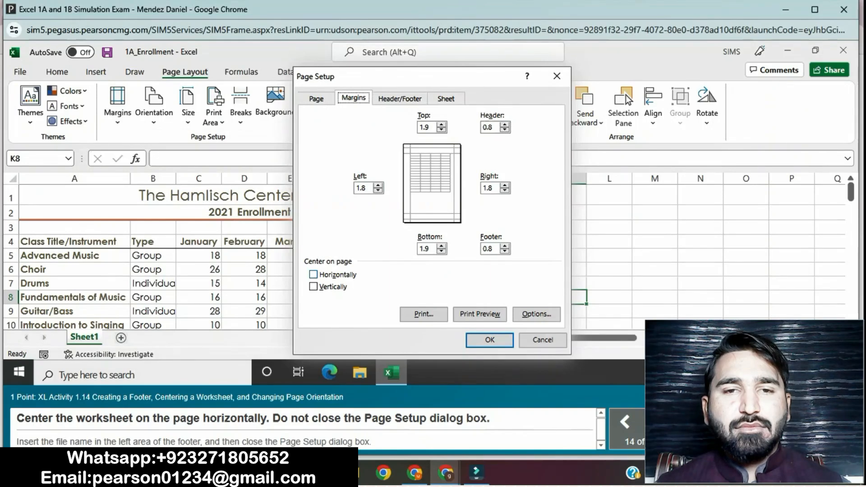
key(alt+z)
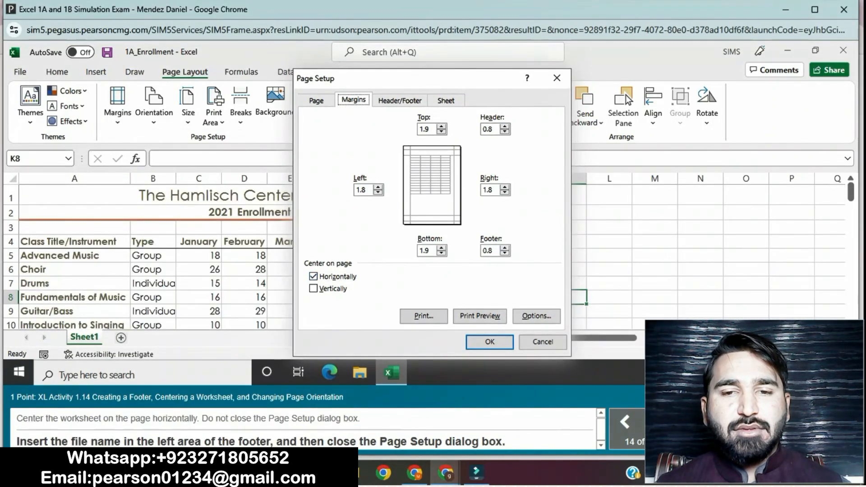
Step: Insert the file name field in the left section of a custom footer and close Page Setup
key(Right)
key(alt+u)
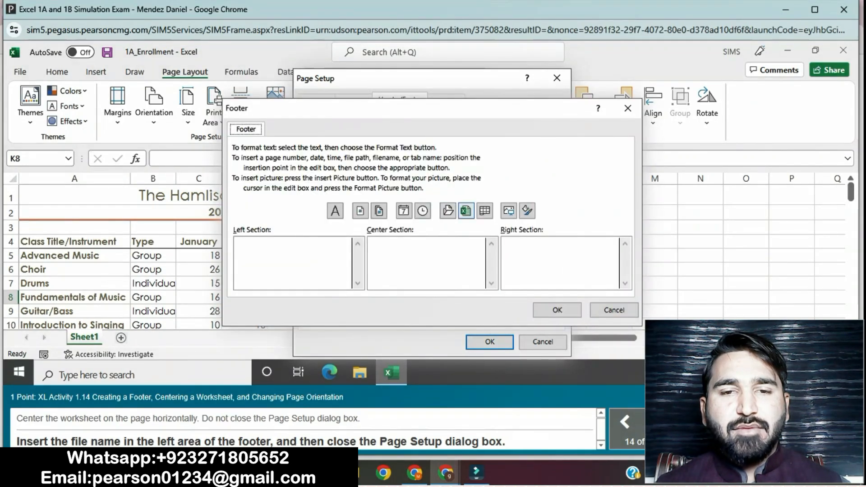
click(466, 211)
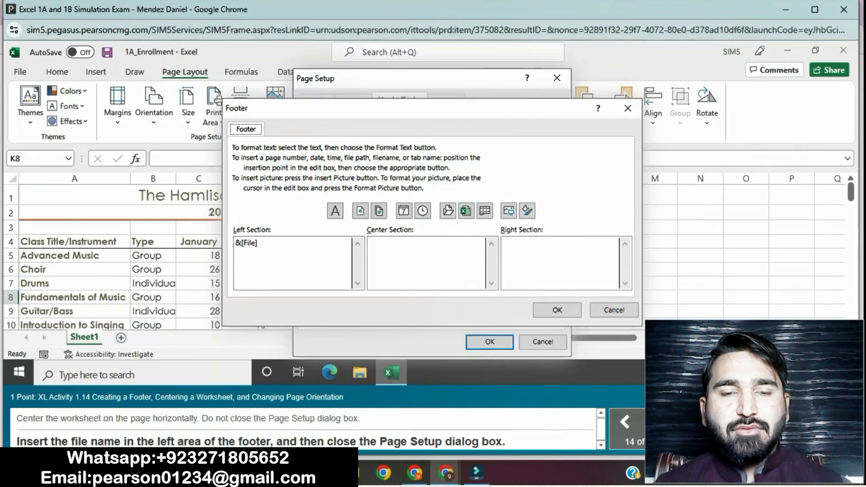
click(558, 310)
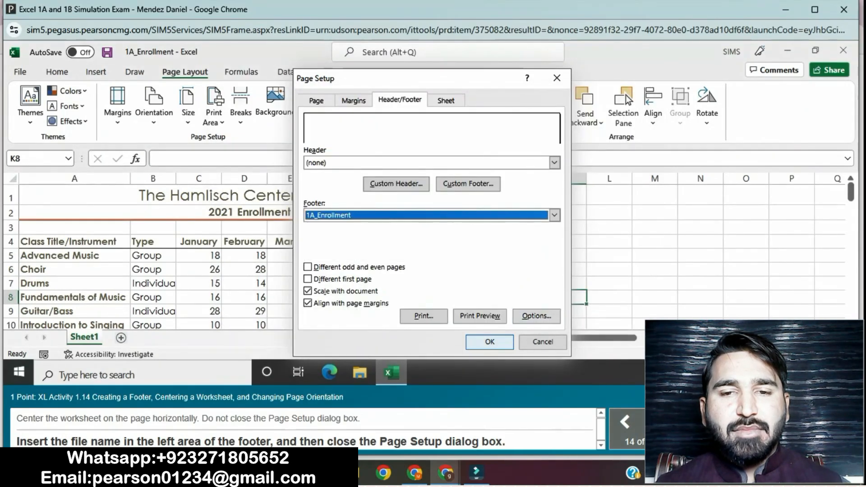
key(Return)
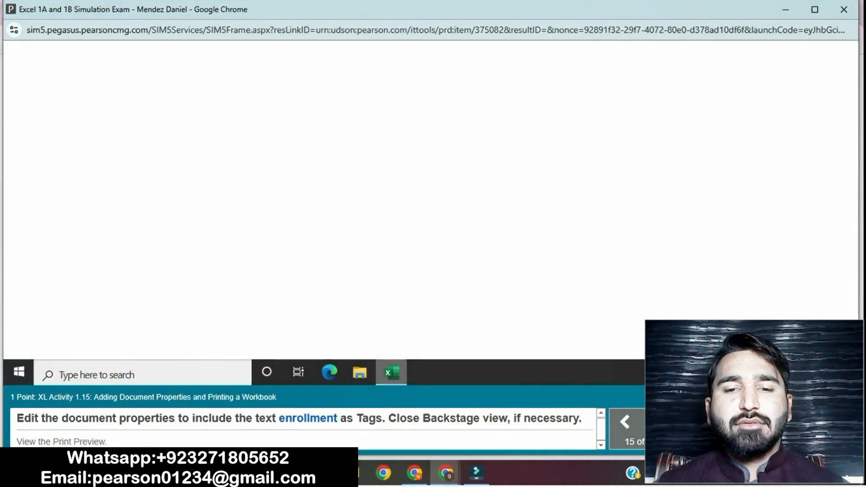
click(37, 193)
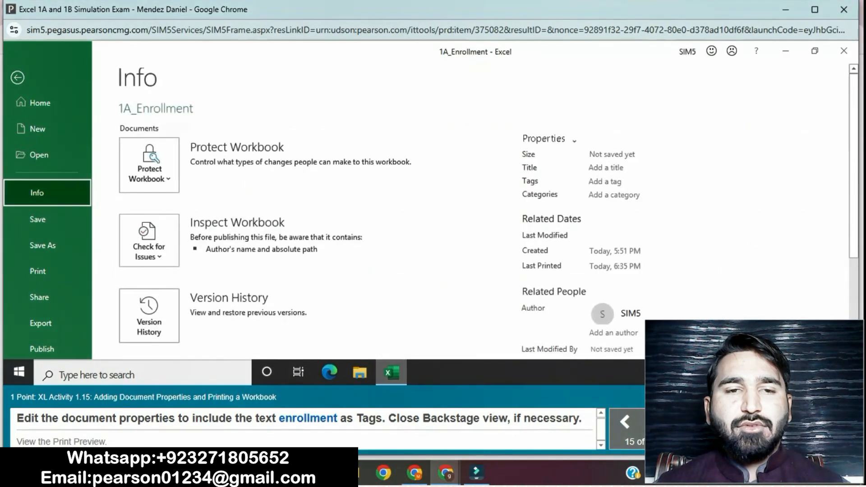
click(548, 138)
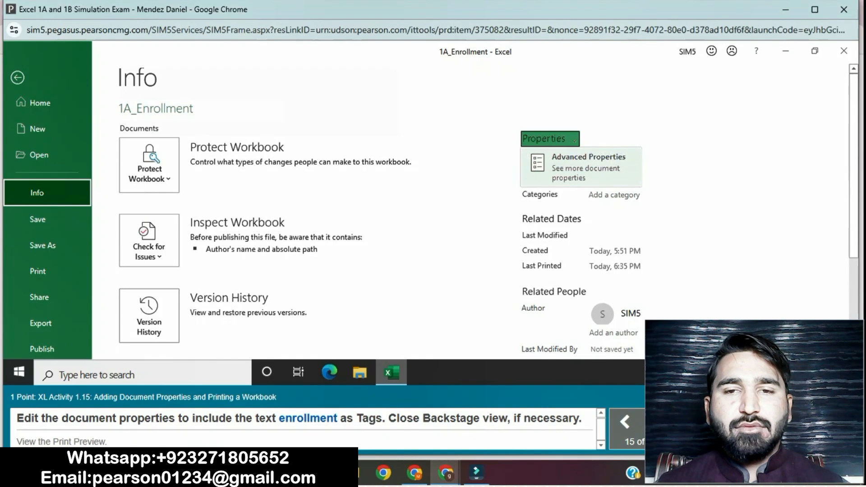
click(587, 159)
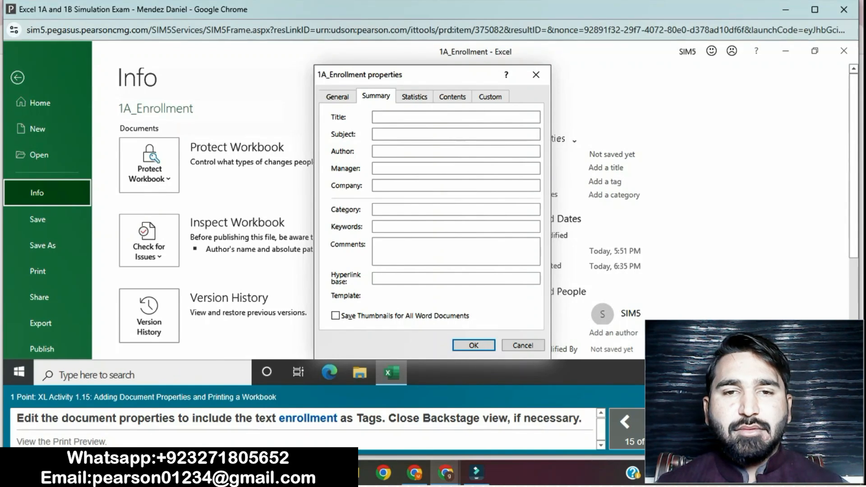
click(536, 75)
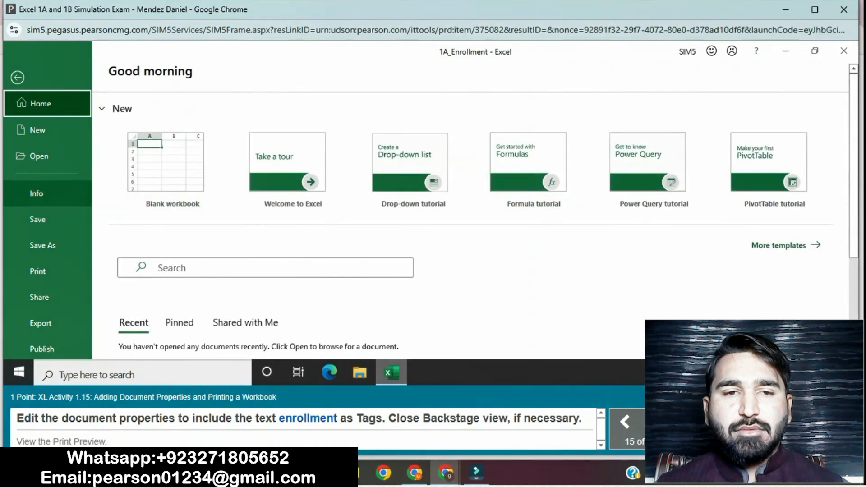
Step: Add "enrollment" as a tag in the document properties and close Backstage view
click(37, 193)
click(640, 180)
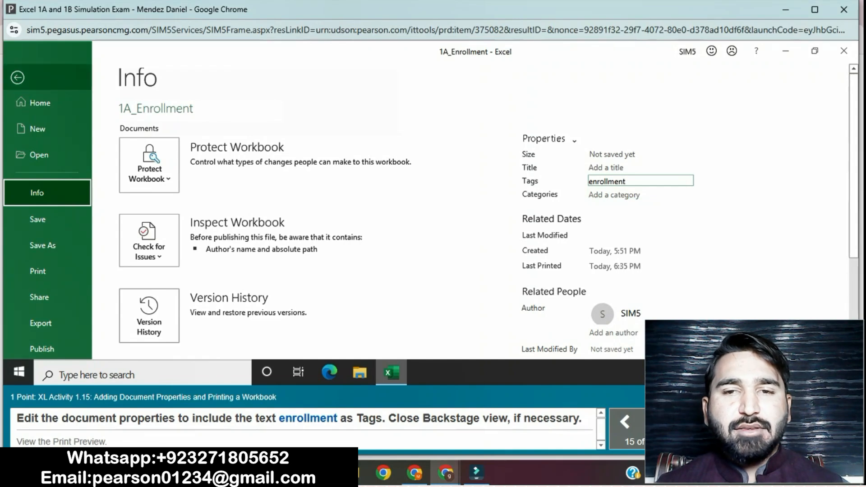
click(17, 77)
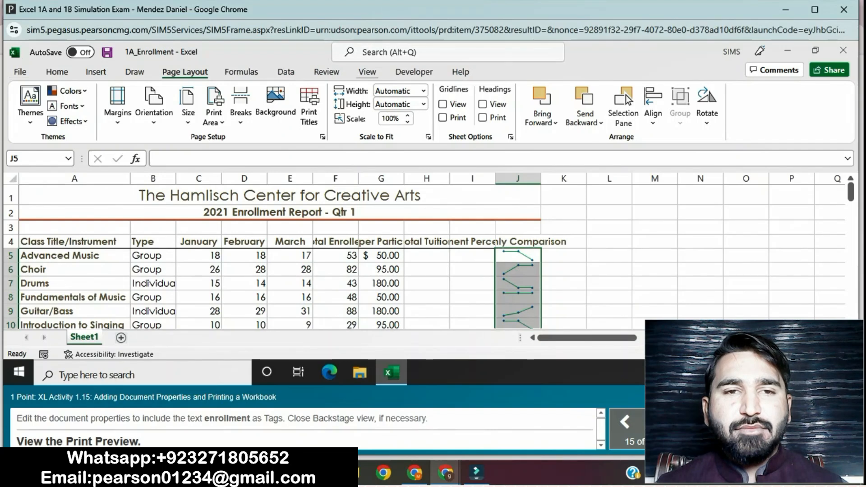
Step: View the Print Preview of the worksheet through the Page Setup dialog
click(368, 73)
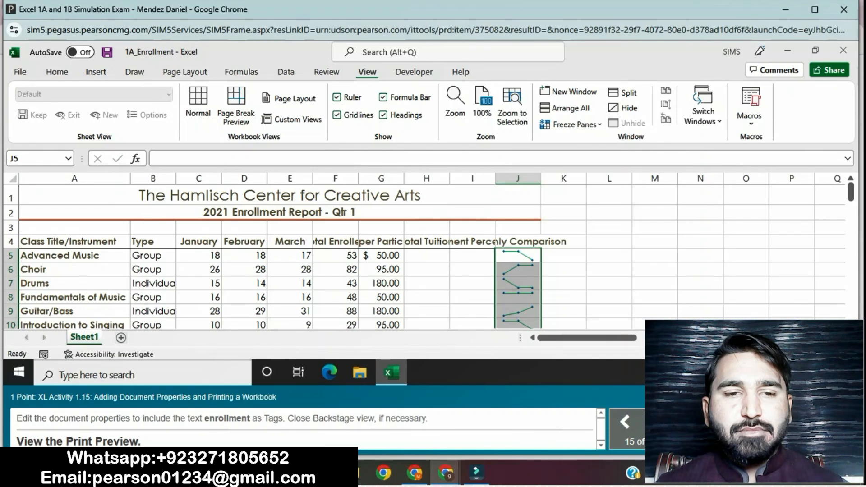
click(327, 72)
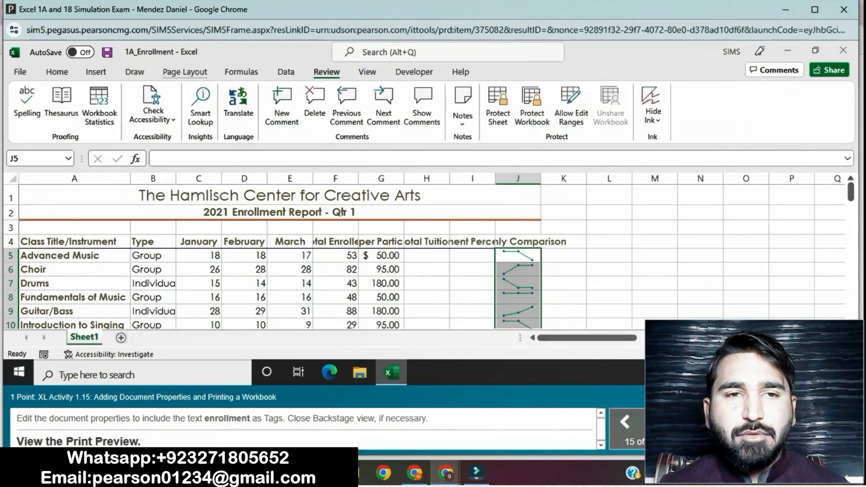
click(185, 72)
click(117, 106)
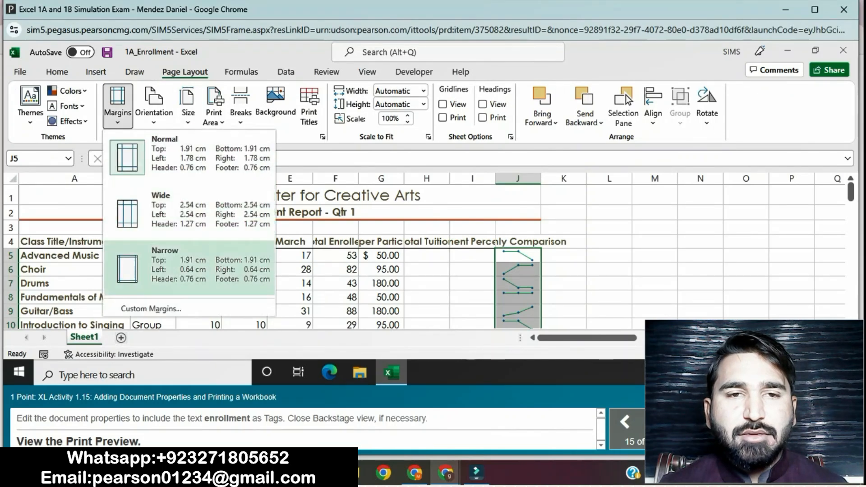
click(151, 308)
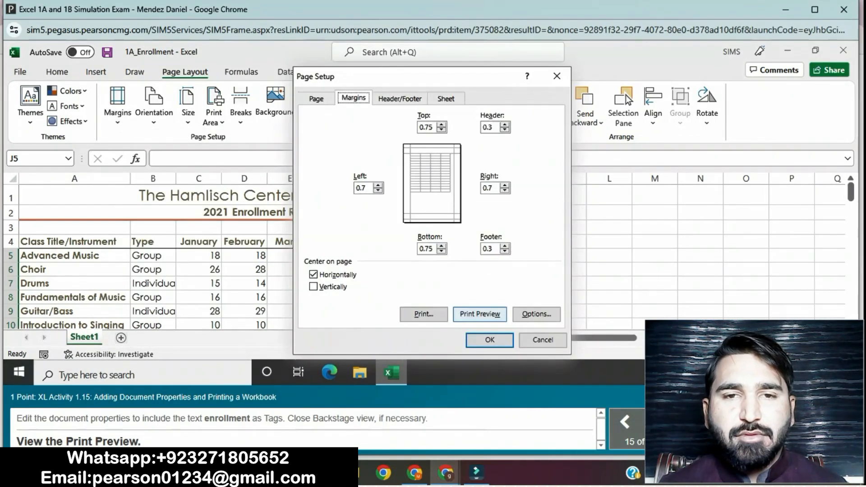
click(480, 314)
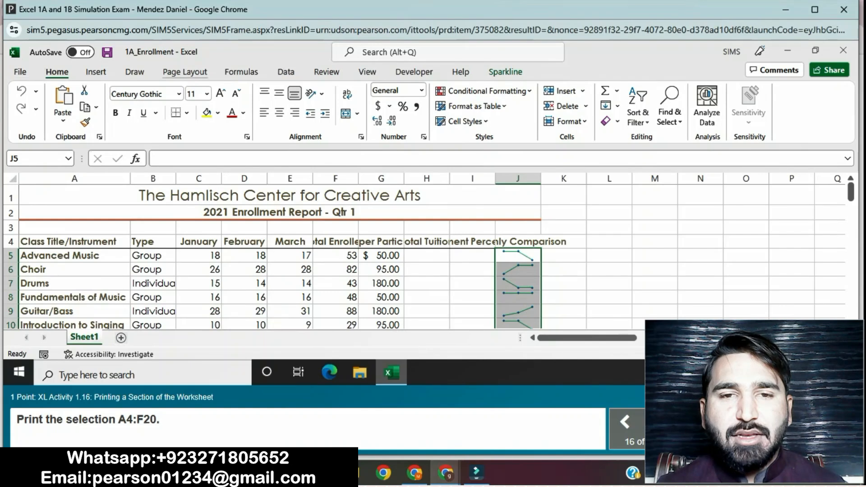
click(185, 72)
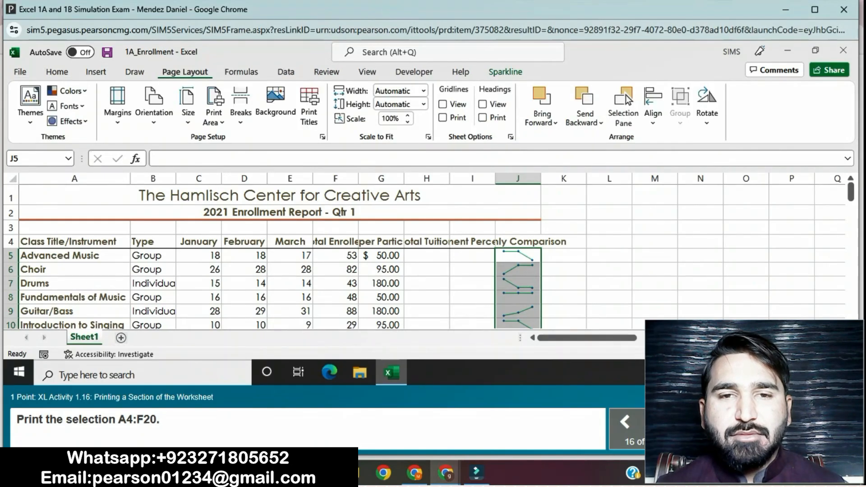
click(367, 72)
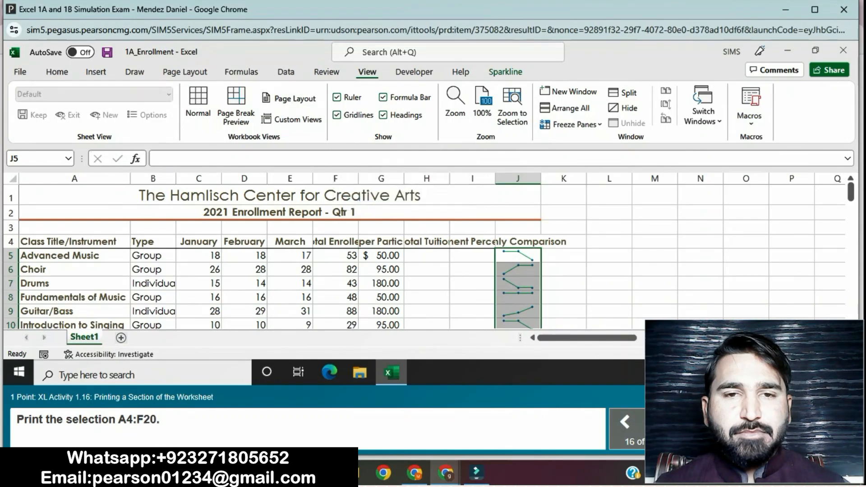
Step: Select the range A4:F20 and set it as the print area
key(alt+p)
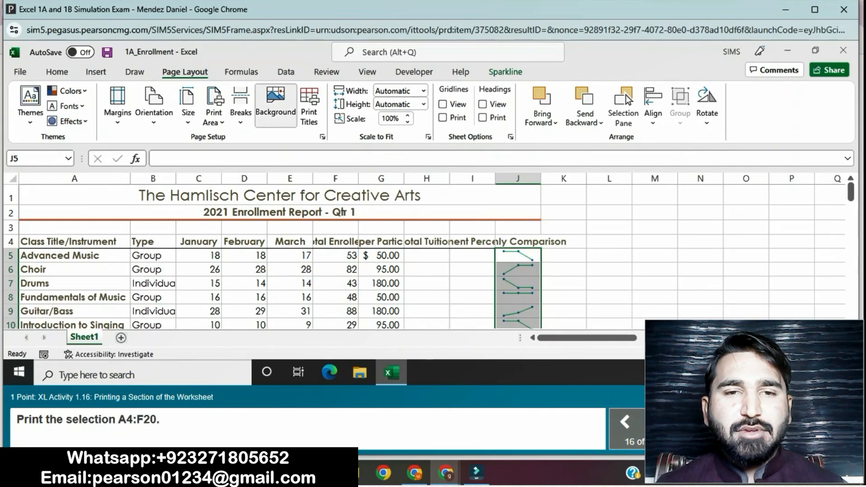
click(214, 111)
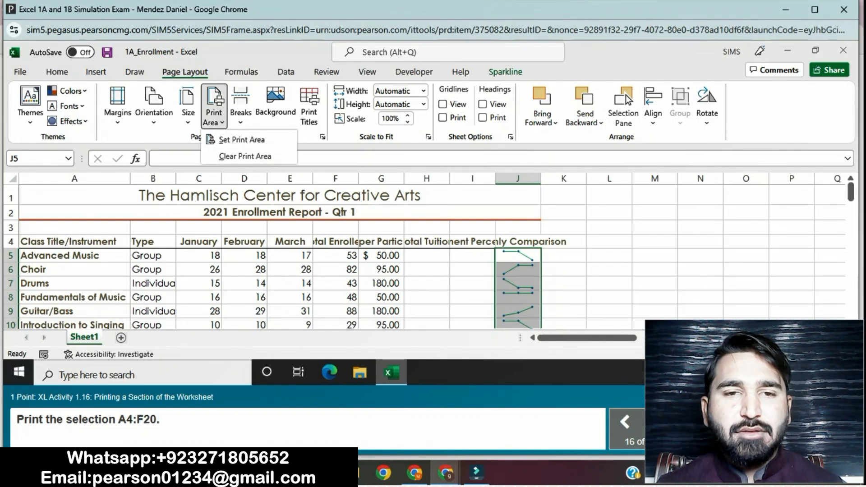
click(74, 242)
drag(75, 241, 334, 317)
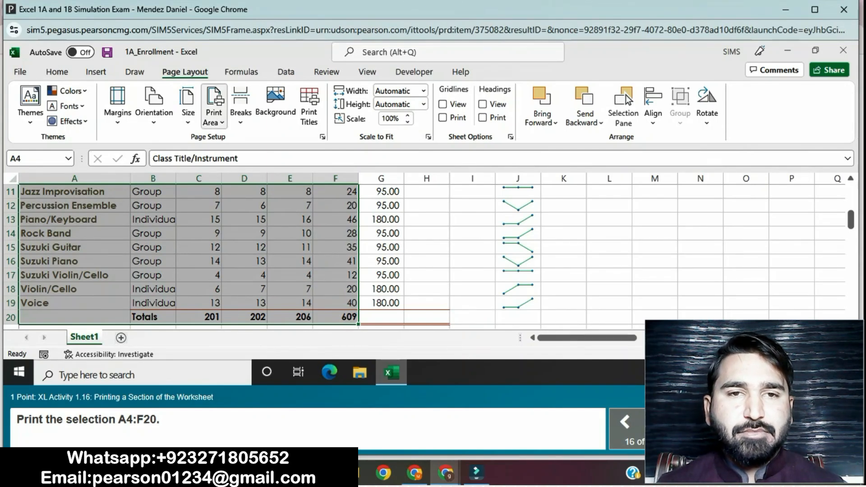
click(214, 116)
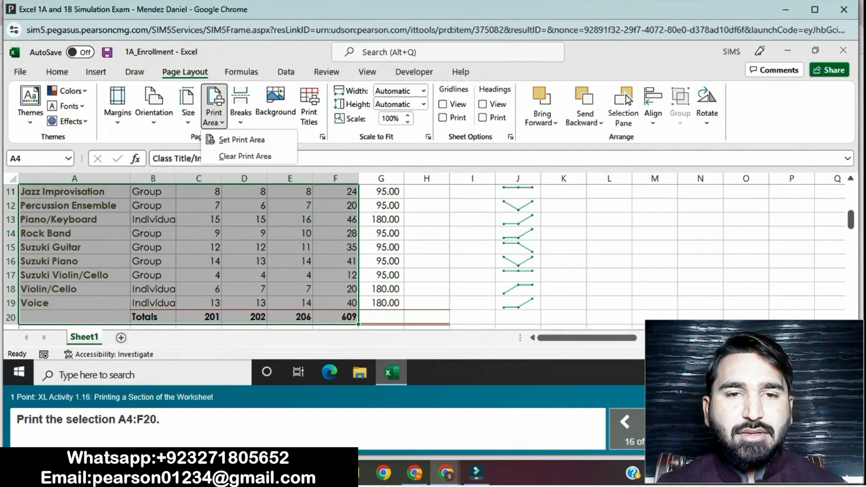
click(242, 140)
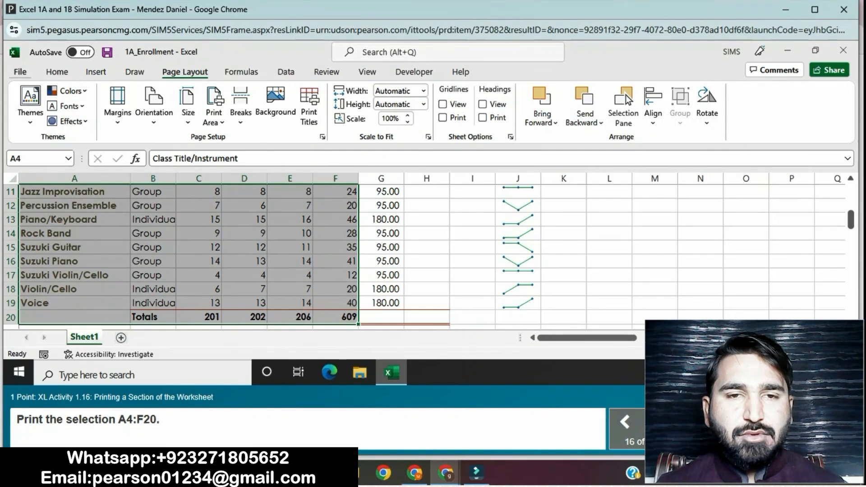
click(20, 72)
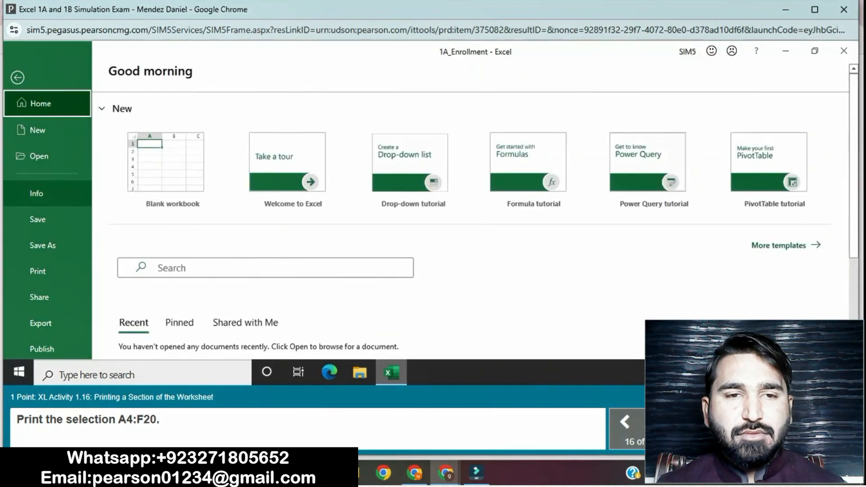
click(37, 193)
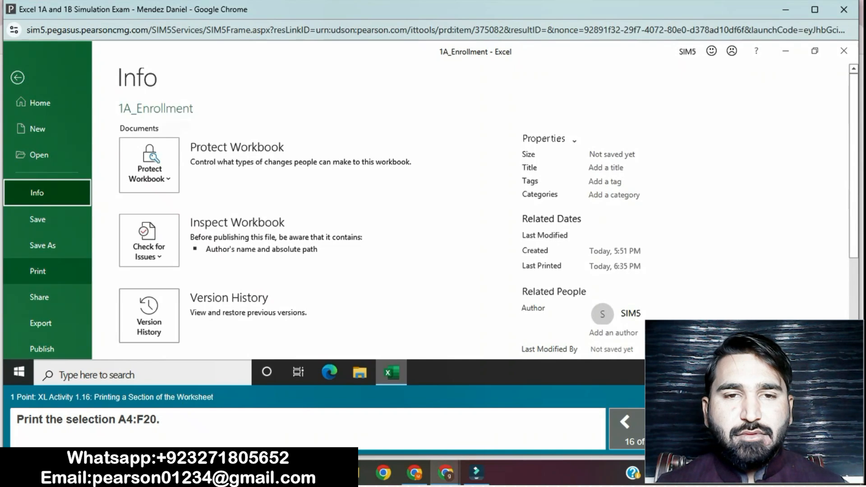
click(38, 271)
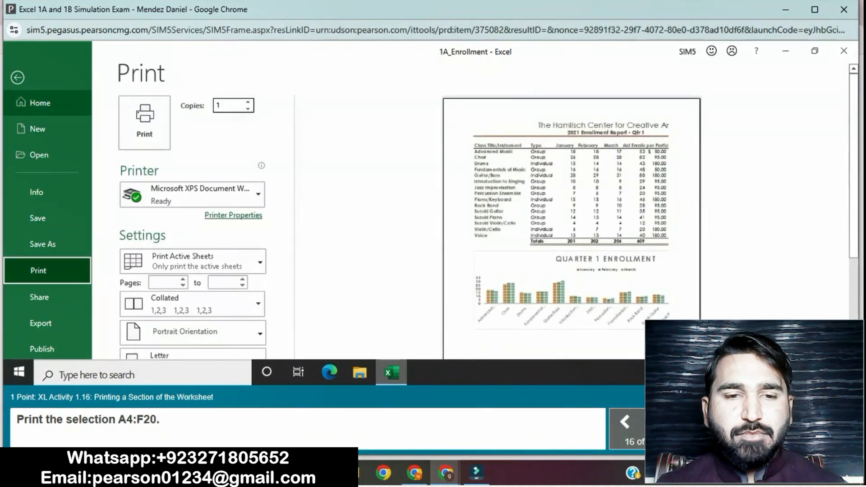
click(17, 77)
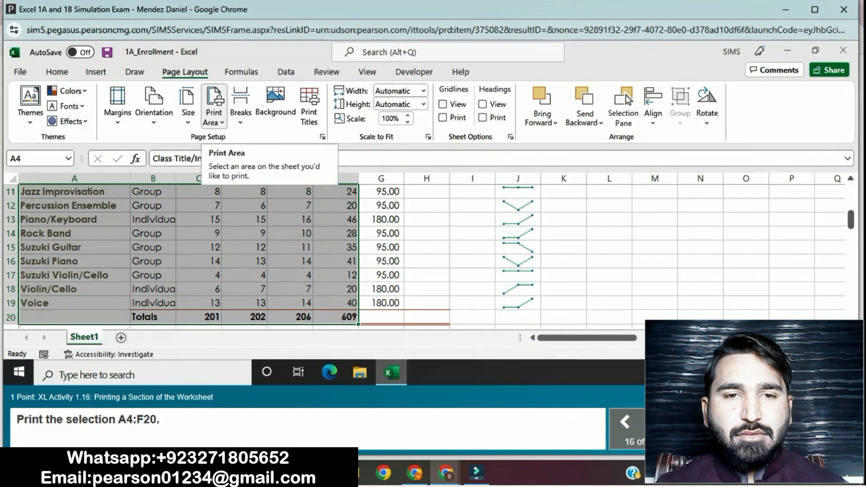
Step: Print one copy using the Print Active Sheets setting, starting from the Page Setup dialog, and leave Backstage view
click(322, 137)
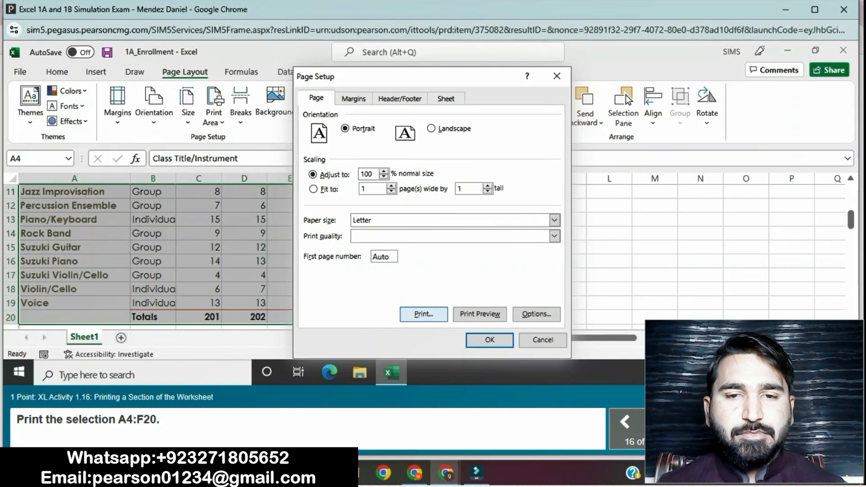
click(424, 314)
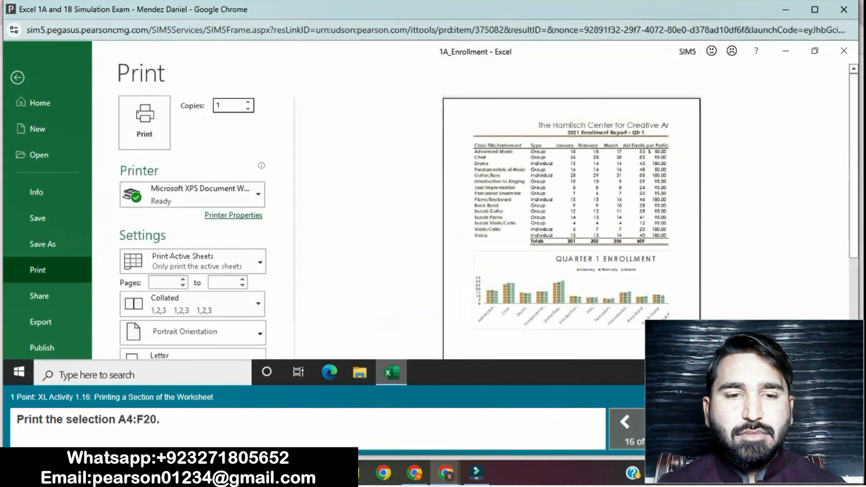
click(145, 121)
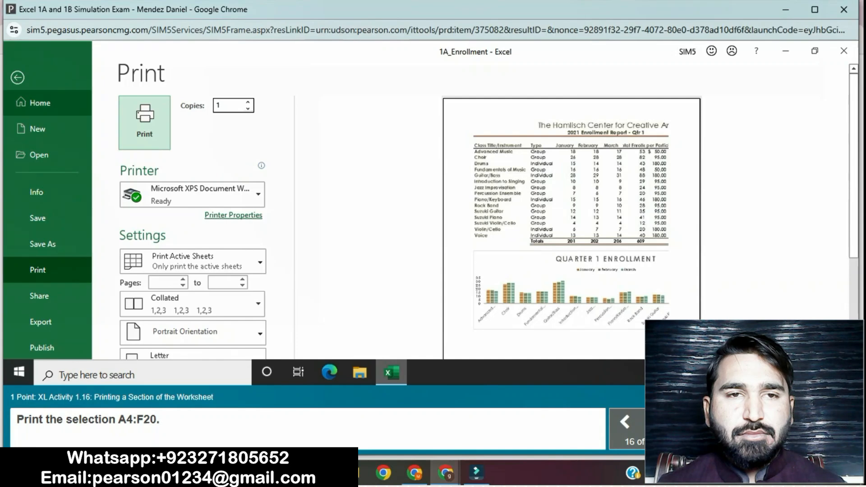
click(17, 77)
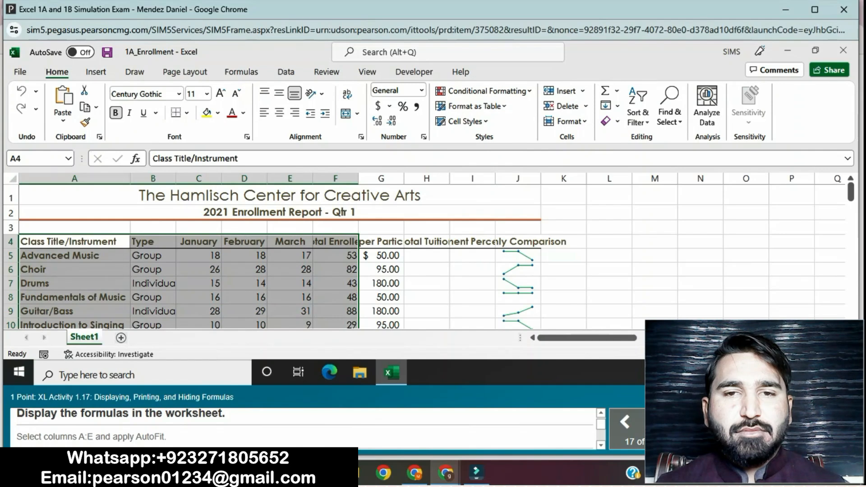
Step: Display the formulas in the worksheet and AutoFit the column width of columns A:E
click(242, 71)
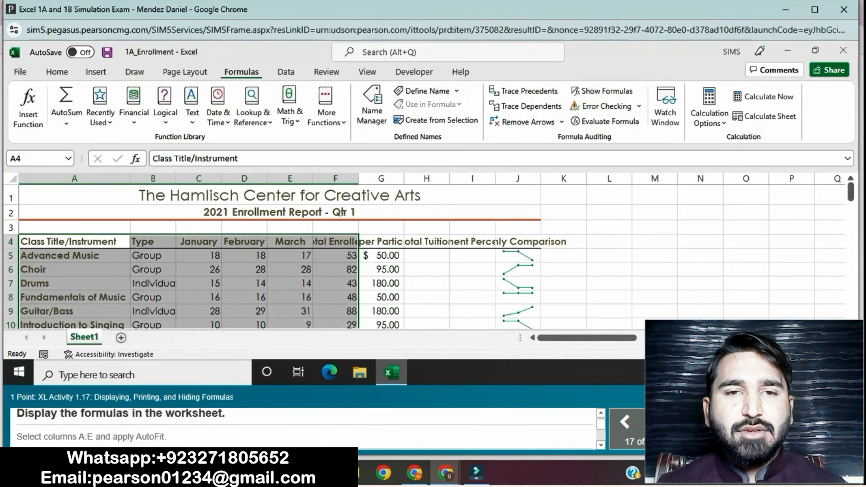
click(602, 91)
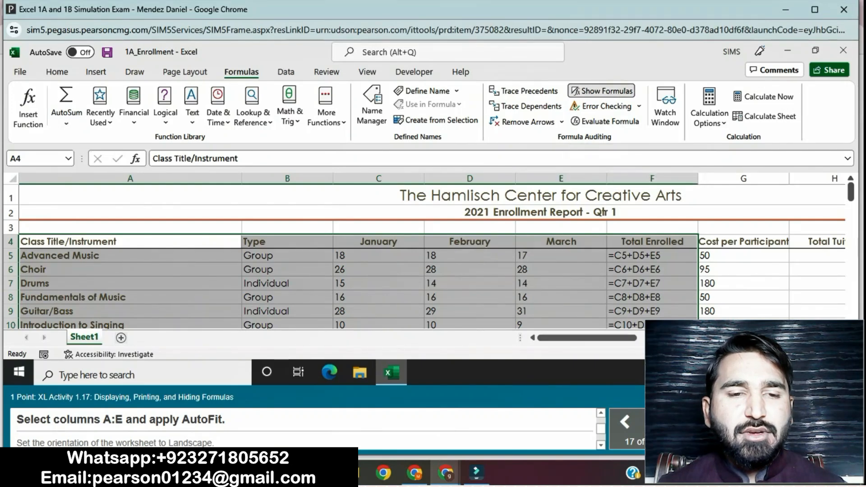
drag(130, 178, 562, 178)
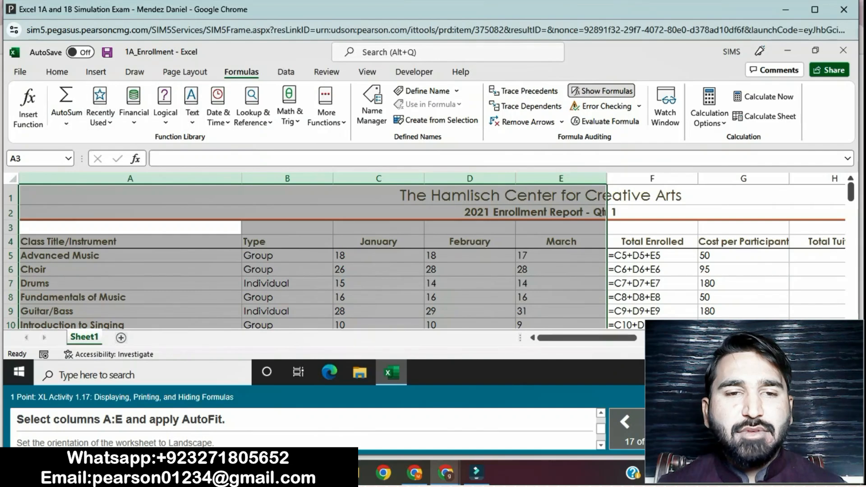
click(57, 71)
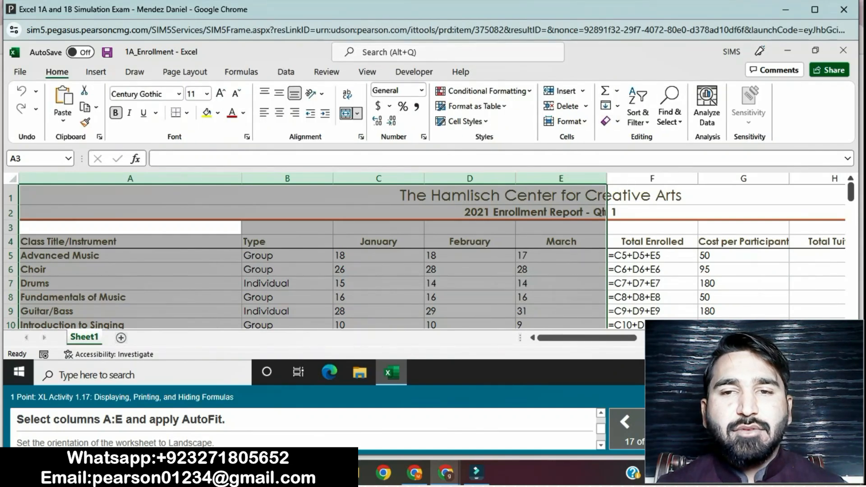
click(565, 121)
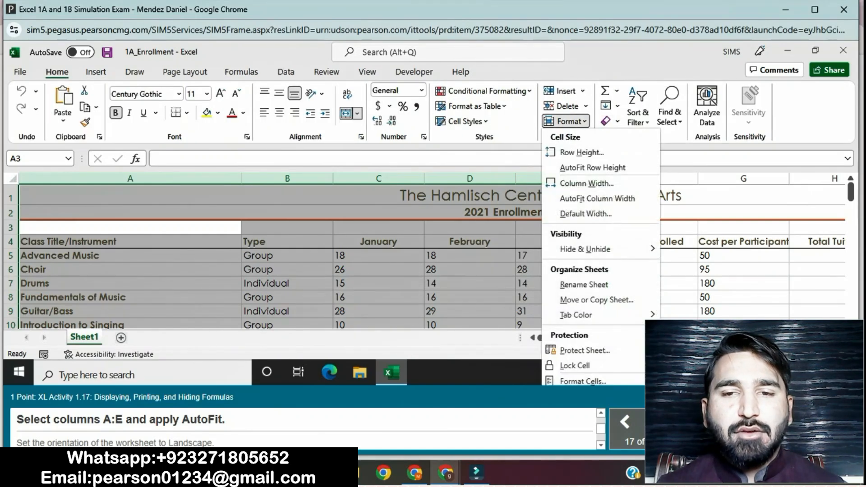
click(597, 199)
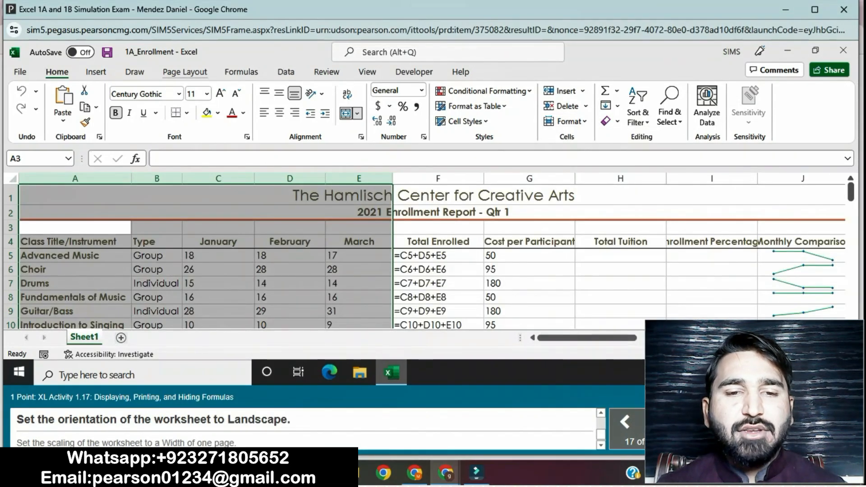
Step: Set the worksheet's page orientation to Landscape
click(185, 72)
click(154, 108)
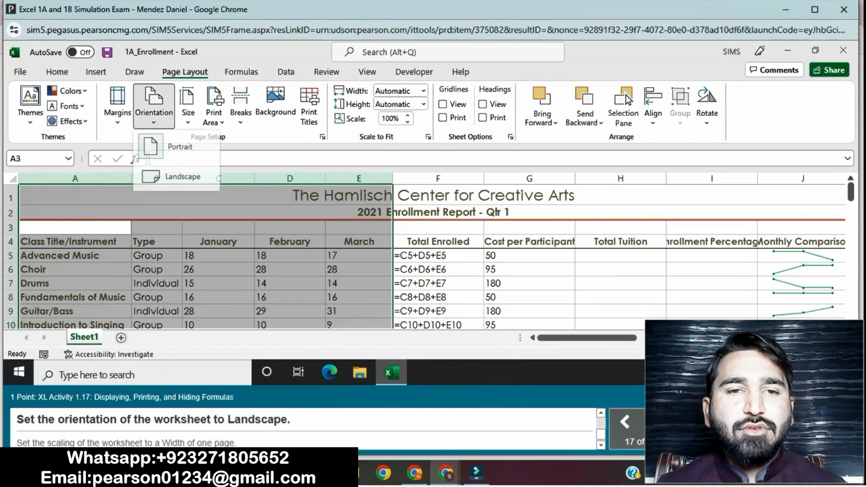
click(180, 177)
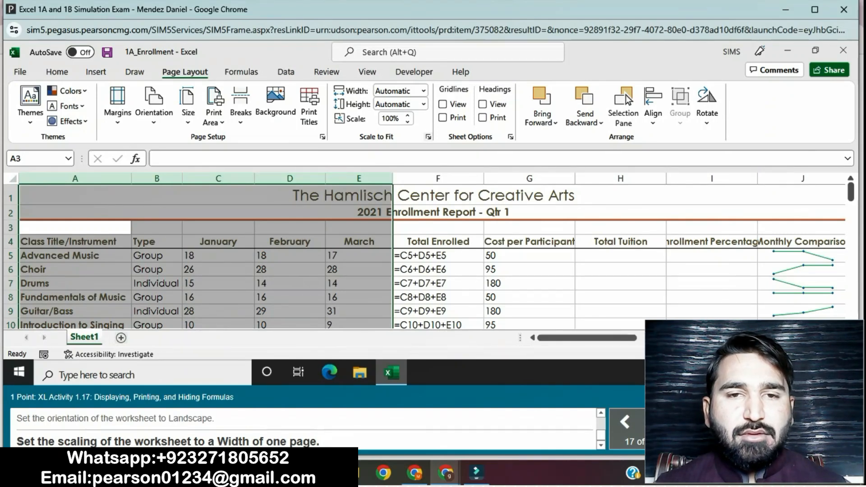
key(alt+p)
key(s)
key(p)
key(alt+f)
key(Return)
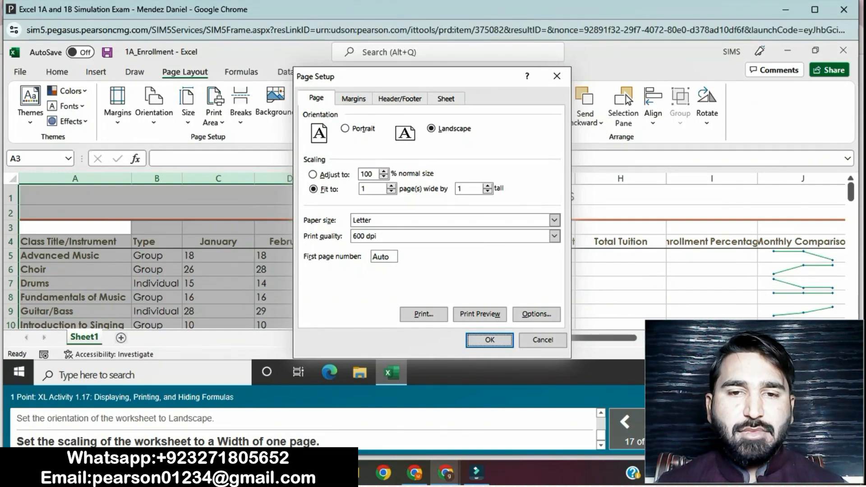
click(557, 76)
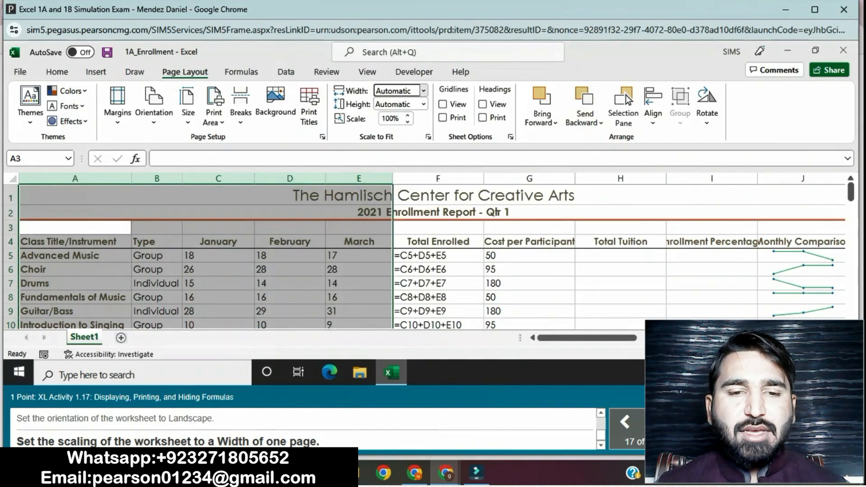
Step: Set the worksheet's print scaling to a width of one page
click(424, 91)
click(393, 120)
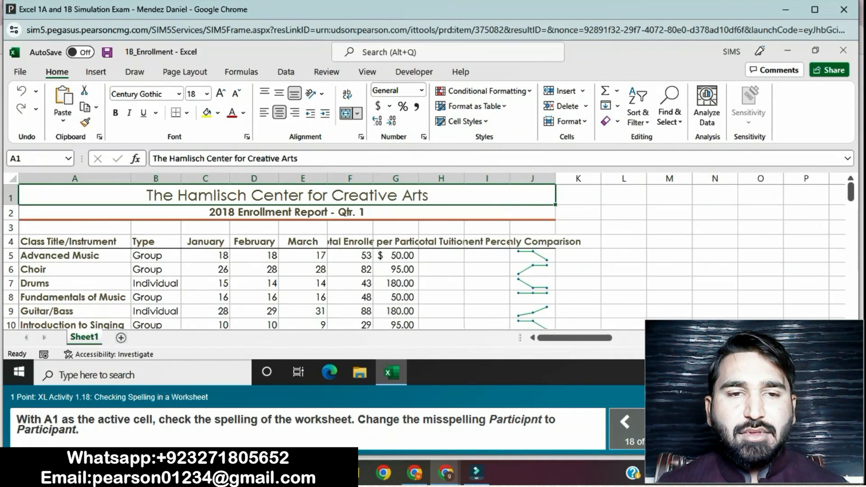
Step: Check the worksheet's spelling and change all occurrences of "Participnt" to "Participant"
click(327, 72)
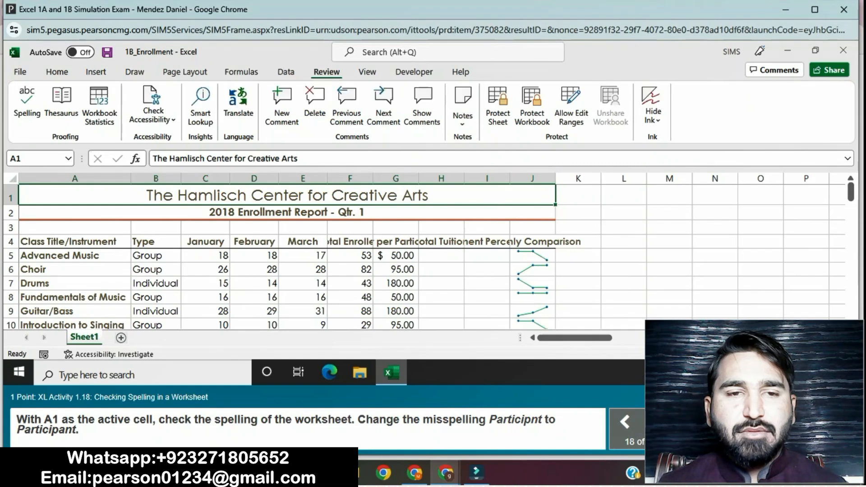
click(27, 105)
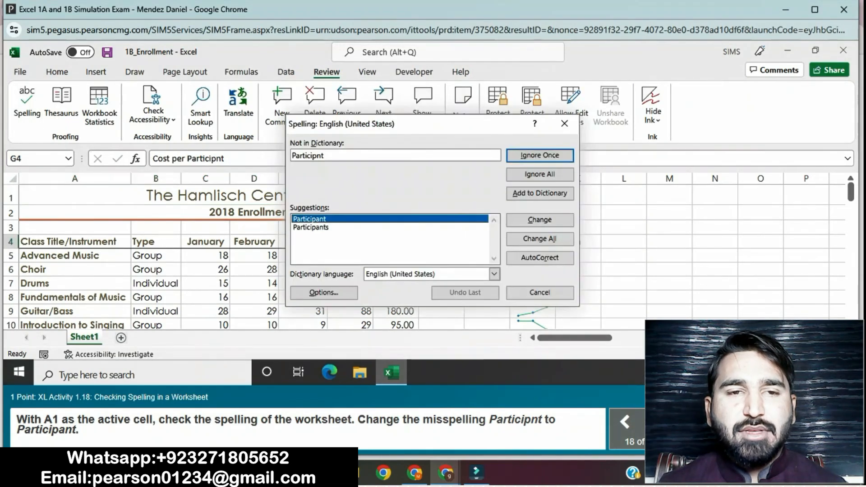
click(539, 239)
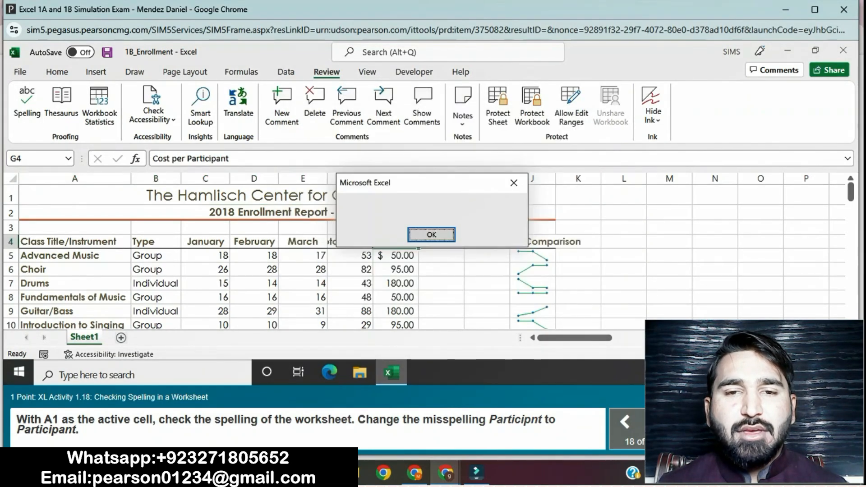
key(Return)
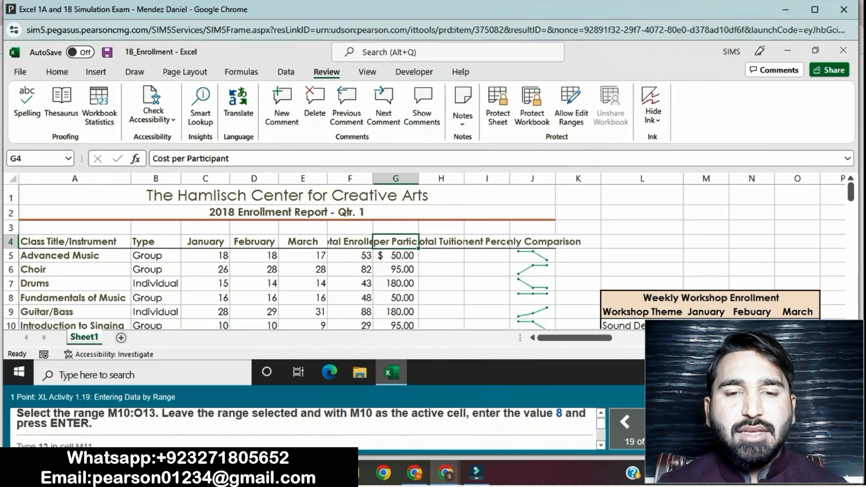
Step: Select the range M10:O13 and enter the January workshop values 8, 13, 6 and 7 in cells M10:M13
scroll(429, 255, down, 1)
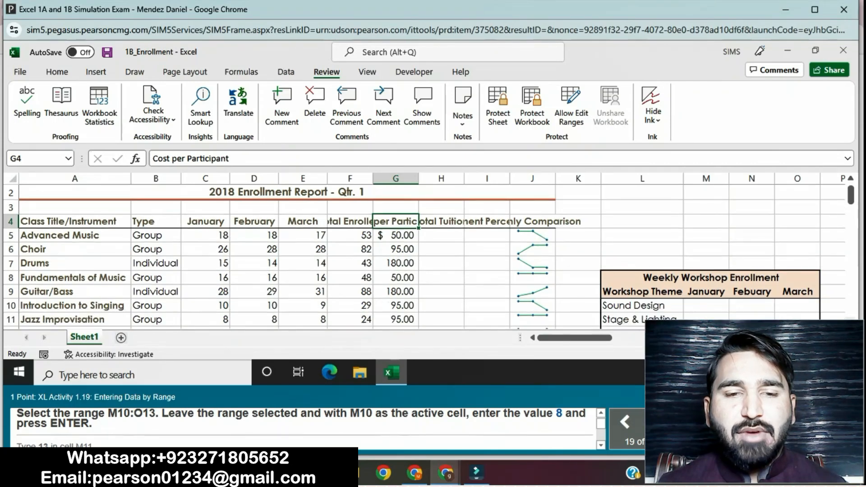
click(706, 276)
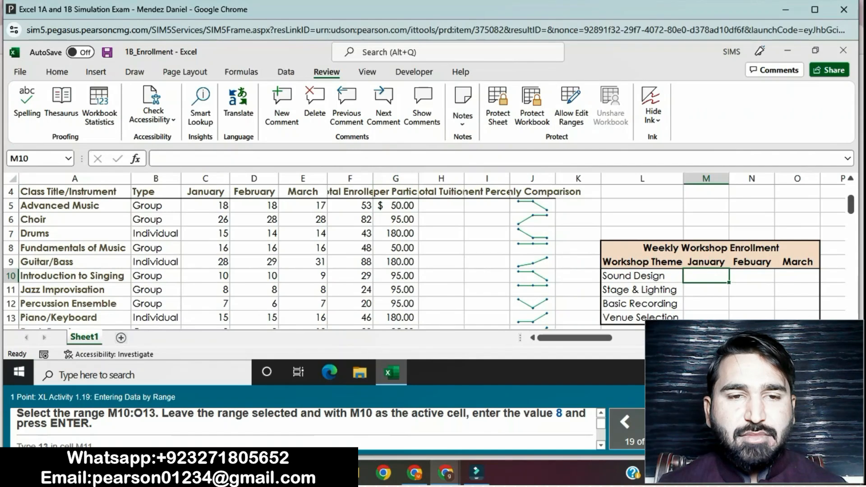
drag(706, 277, 797, 317)
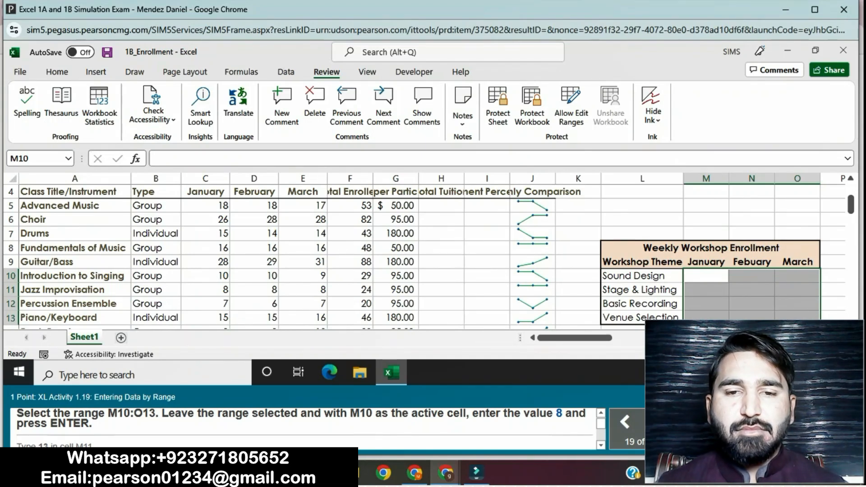
text(8)
key(Return)
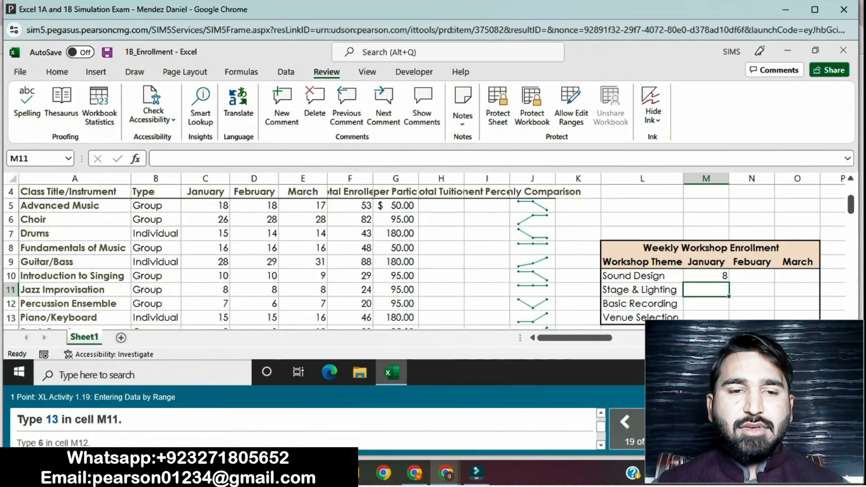
text(13)
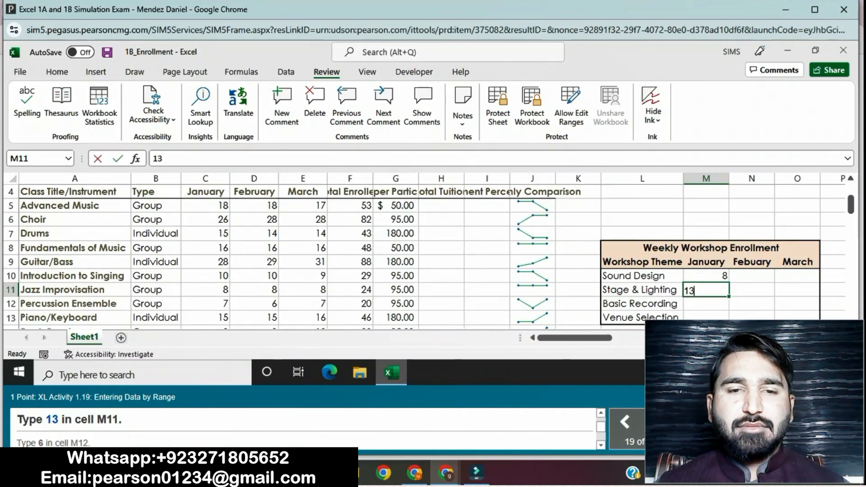
key(Return)
text(6)
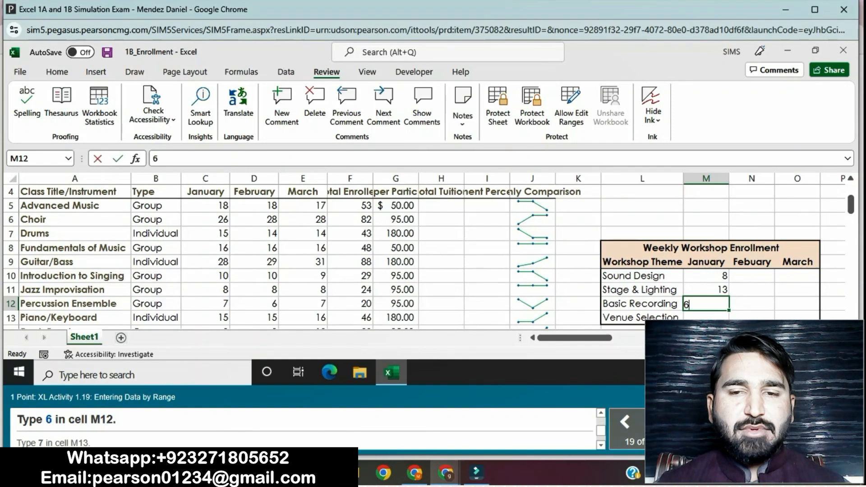
key(Return)
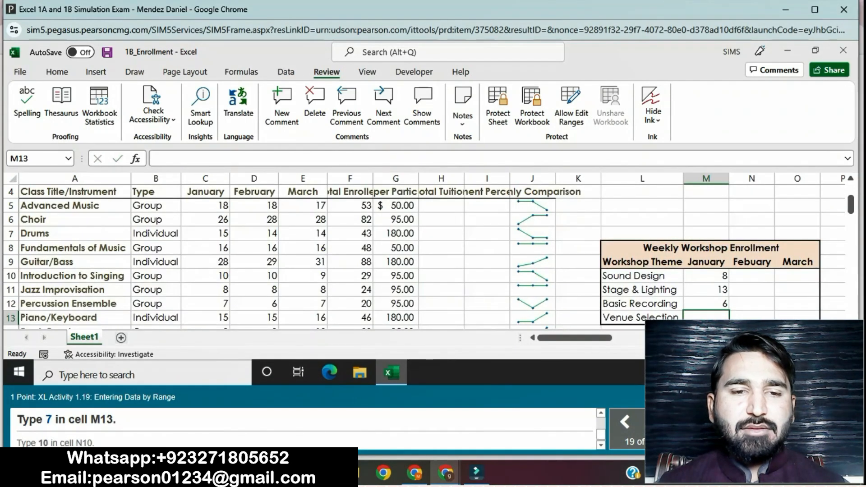
text(7)
key(Return)
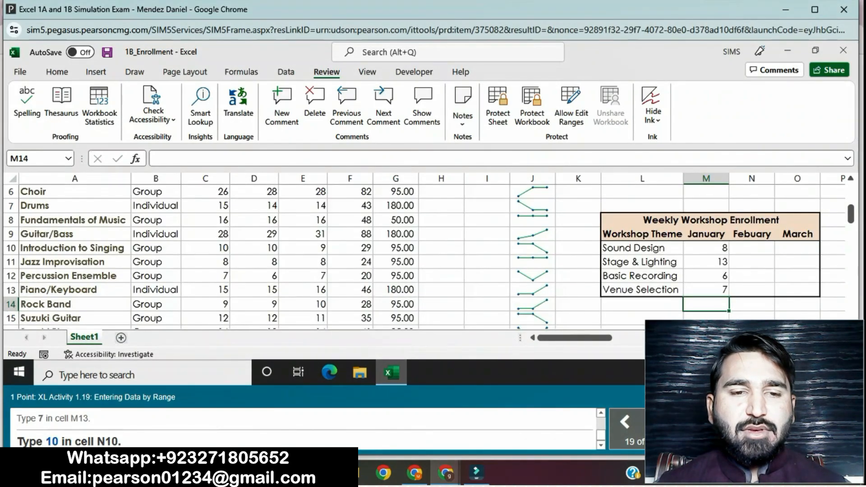
Step: Enter 10 in cell N10 as the second month's value for Sound Design
click(751, 247)
text(10)
key(Return)
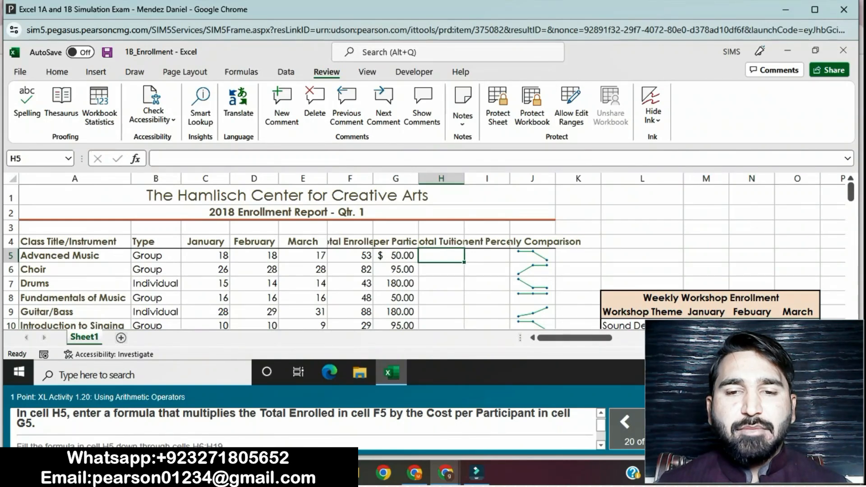
Step: Enter the formula =F5*G5 in cell H5 to calculate the total tuition for Advanced Music
text(=)
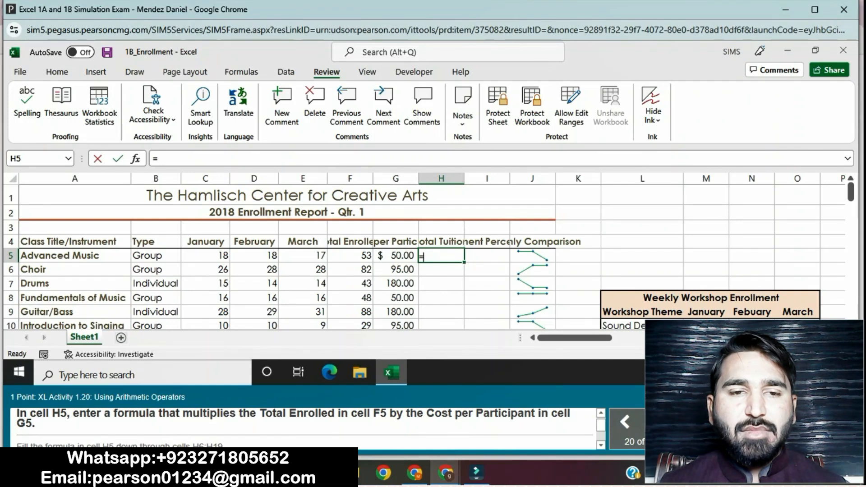
click(356, 255)
text(*)
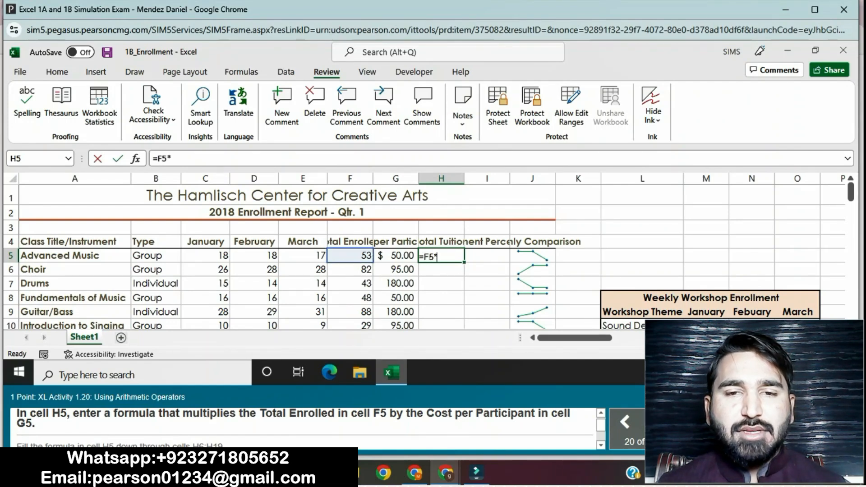
text(G5)
key(Return)
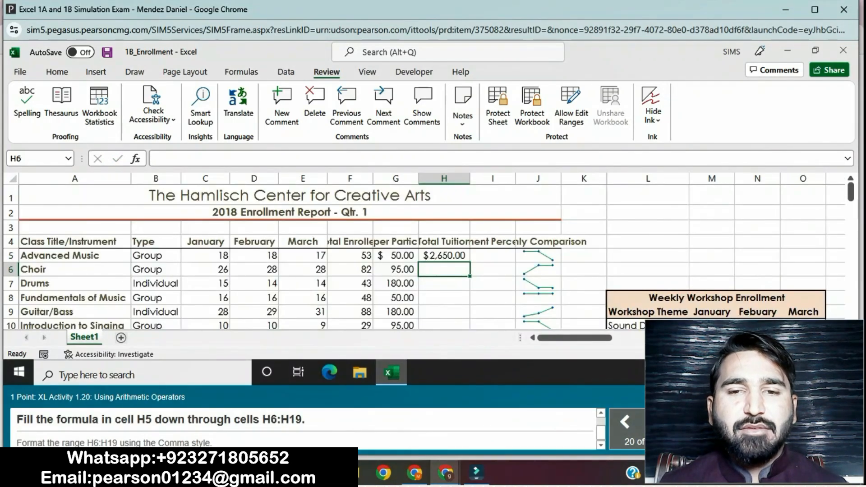
Step: Fill the total tuition formula from cell H5 down through H19 and apply the Comma style to H6:H19
click(444, 256)
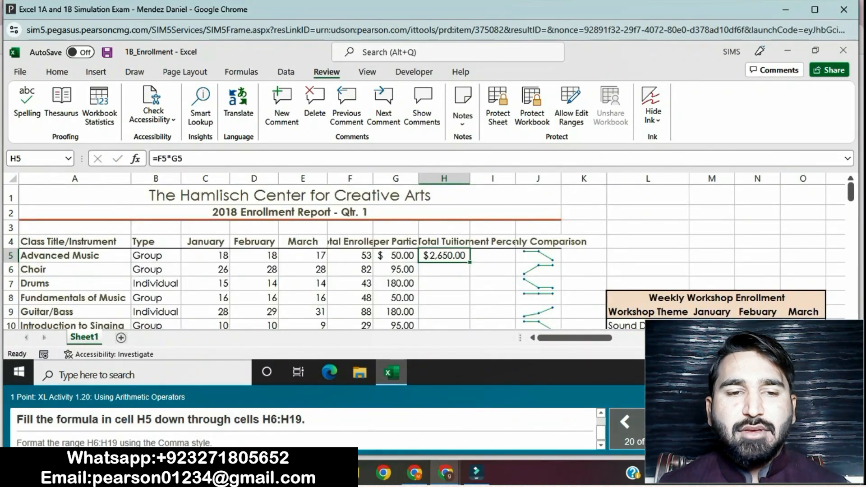
mouse_move(469, 262)
mouse_down()
mouse_move(470, 333)
mouse_move(469, 254)
mouse_up()
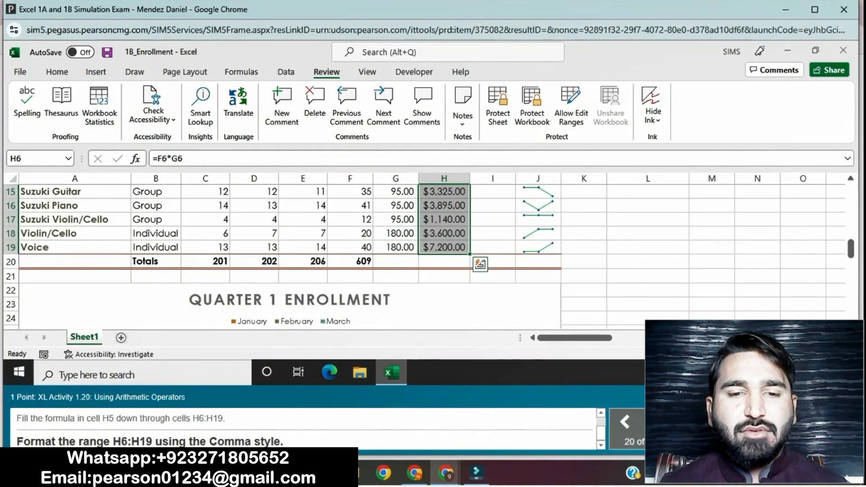
click(57, 72)
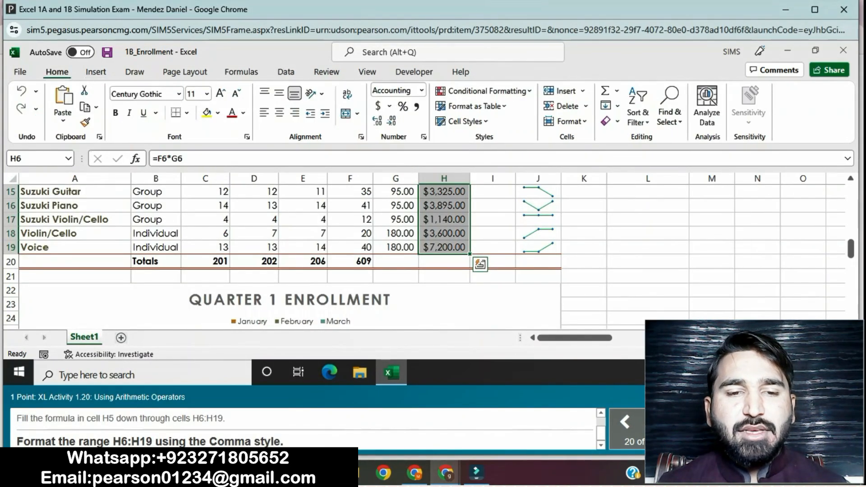
click(416, 107)
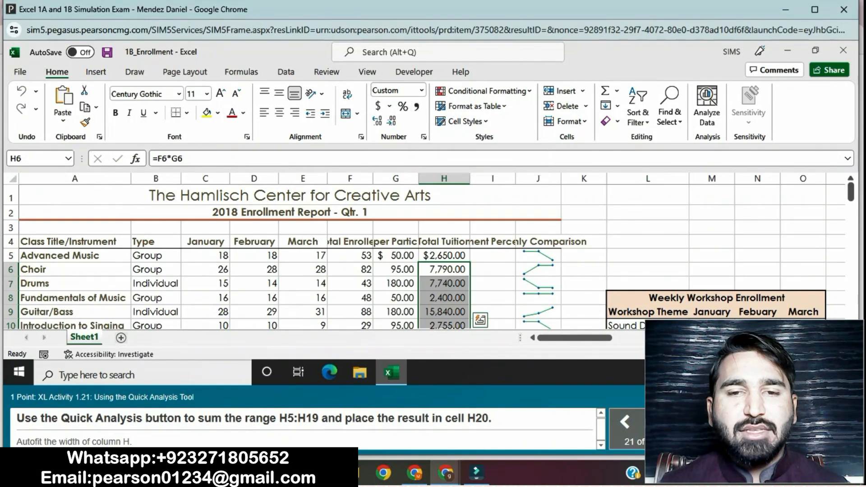
Step: Try to total the tuition column with the Quick Analysis Sum option on the range H5:H20
click(480, 320)
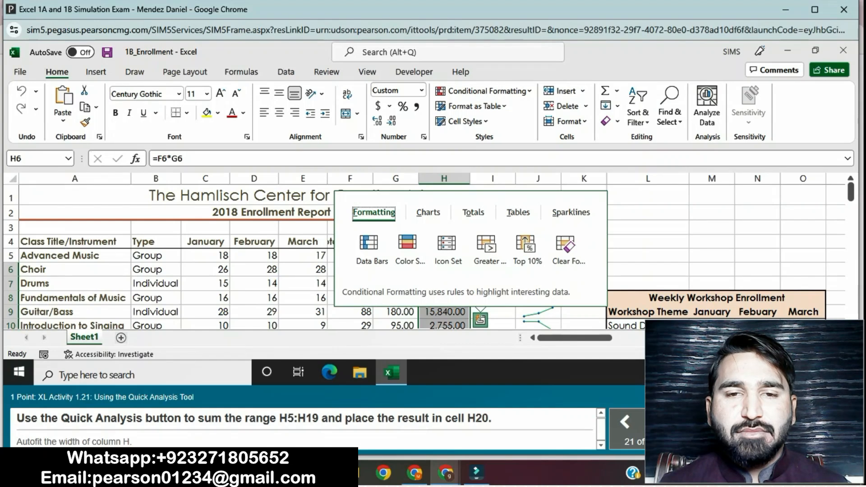
click(302, 298)
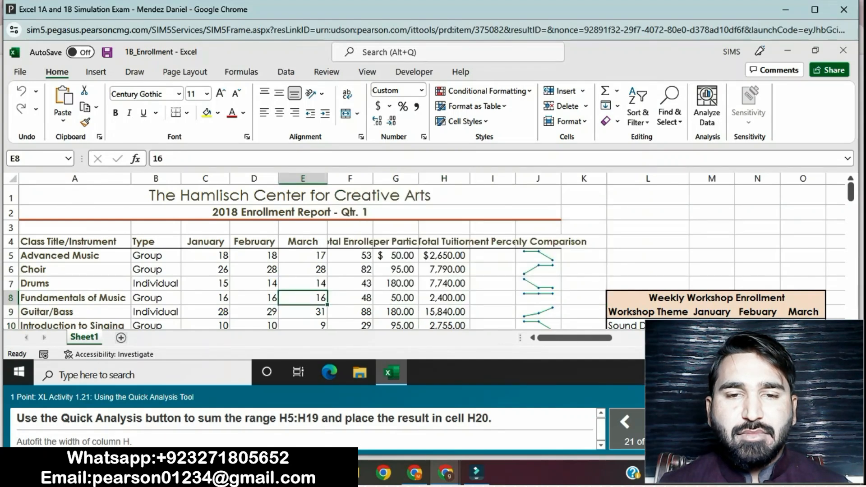
drag(444, 255, 444, 234)
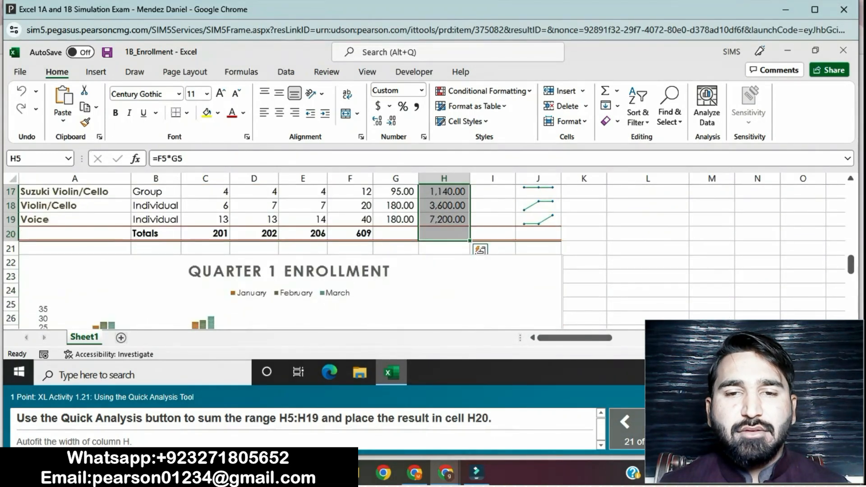
click(480, 250)
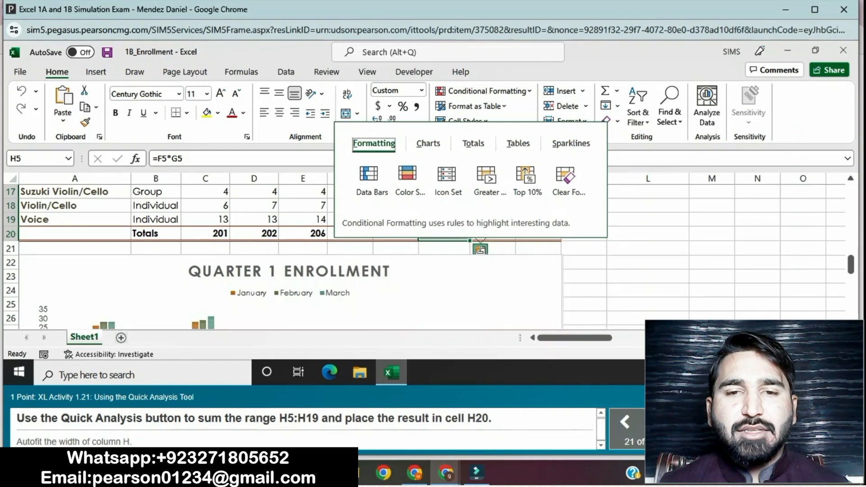
click(473, 143)
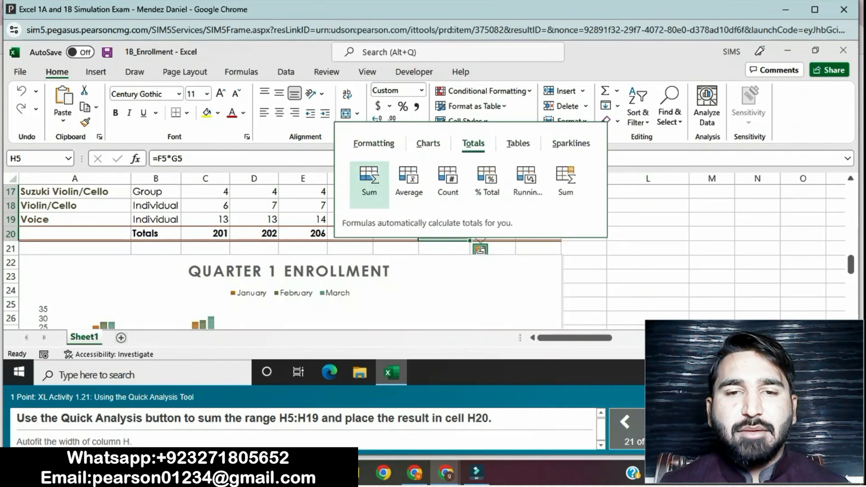
click(369, 181)
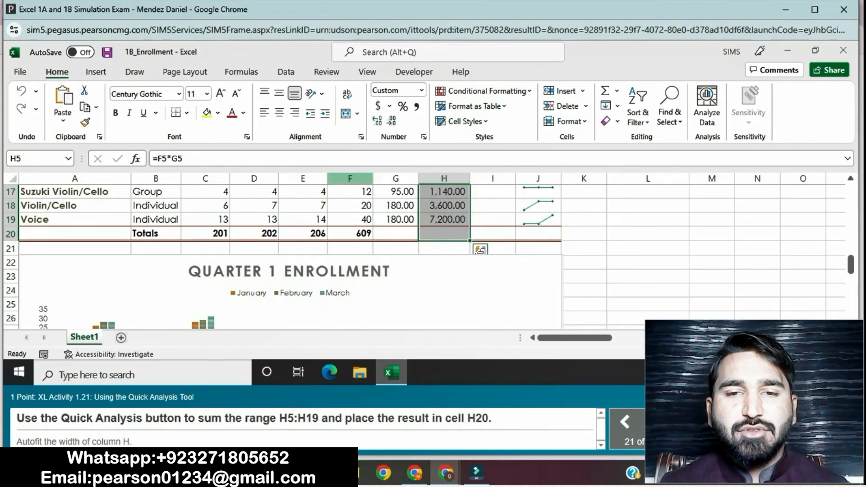
click(350, 233)
scroll(289, 253, up, 5)
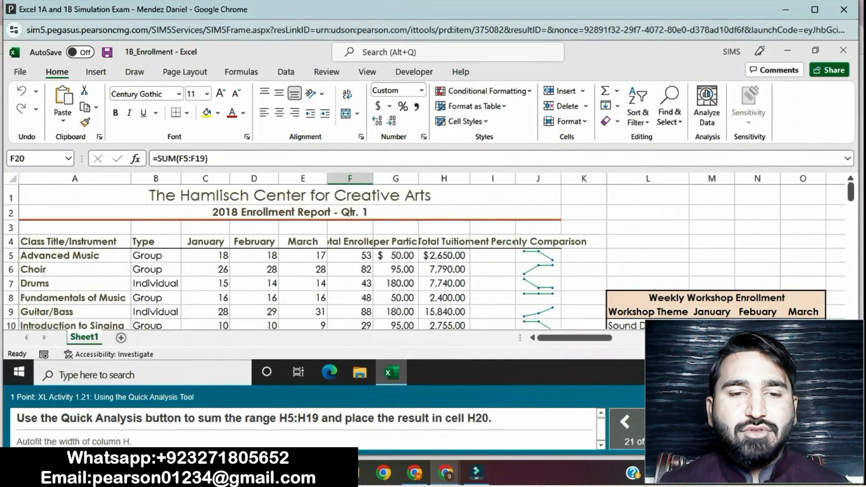
Step: Select the range H5:H19 and use Quick Analysis to place its sum in cell H20
click(444, 255)
key(shift+Down)
key(shift+Down)
key(shift+Down)
key(shift+Down)
key(shift+Down)
key(shift+Down)
key(shift+Down)
key(shift+Down)
key(shift+Down)
key(shift+Down)
key(shift+Down)
key(shift+Down)
key(shift+Down)
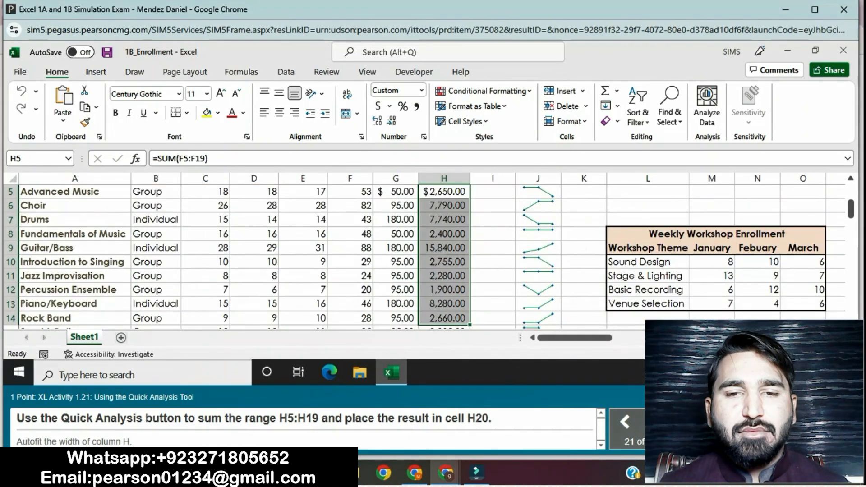
key(shift+Down)
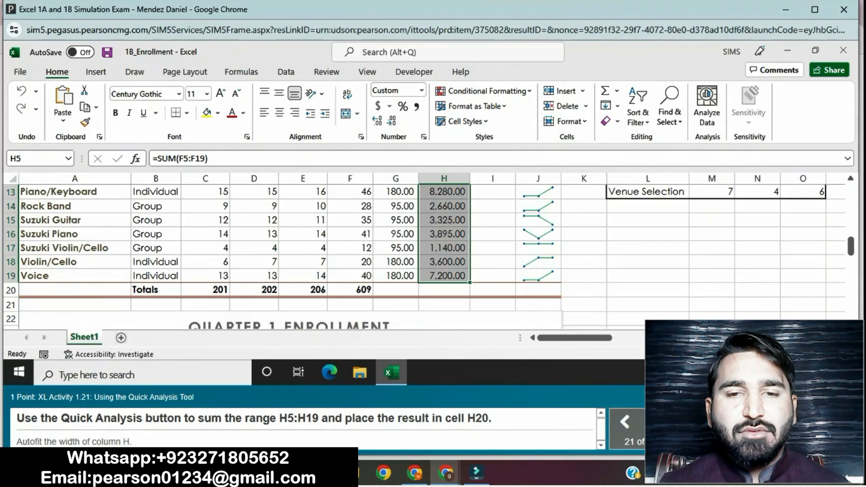
key(ctrl+q)
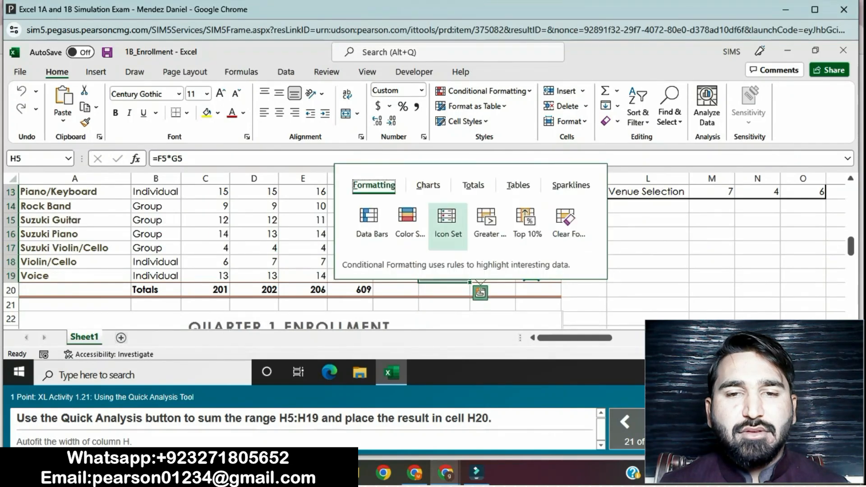
key(Right)
key(Right)
key(Return)
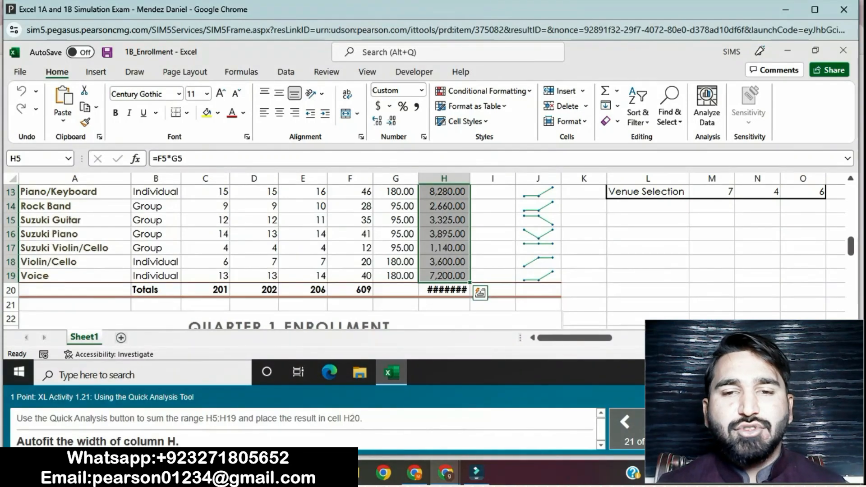
Step: AutoFit the width of column H
click(444, 179)
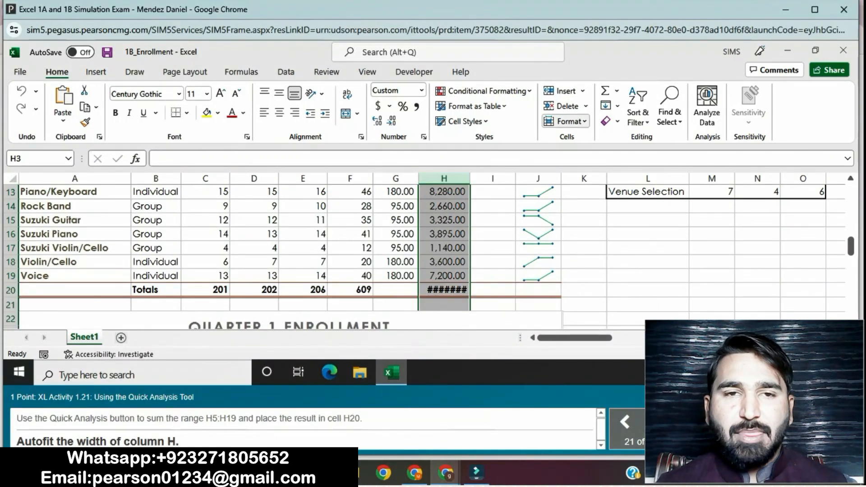
click(566, 121)
click(584, 182)
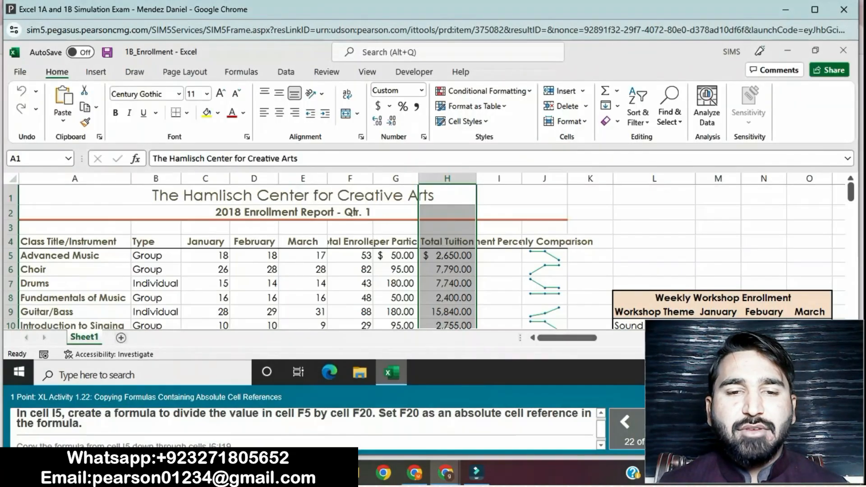
Step: Try to enter the formula =F4/F20 in cell I5
text(=)
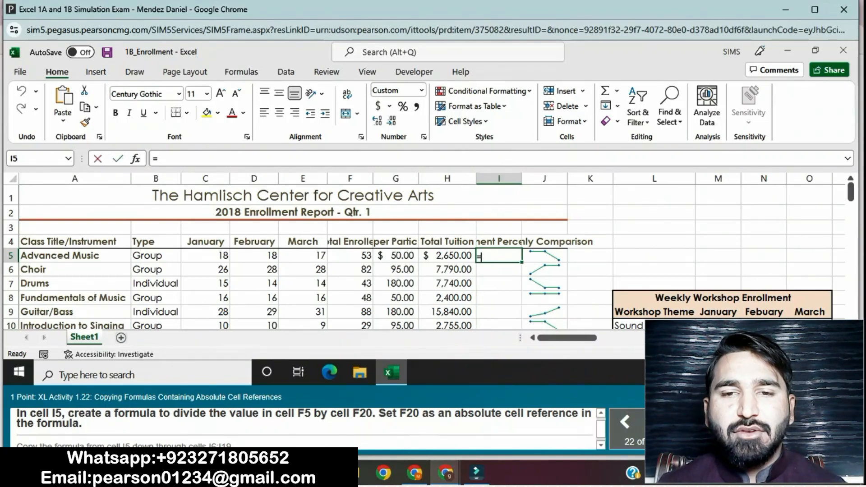
text(f)
key(BackSpace)
text(F2)
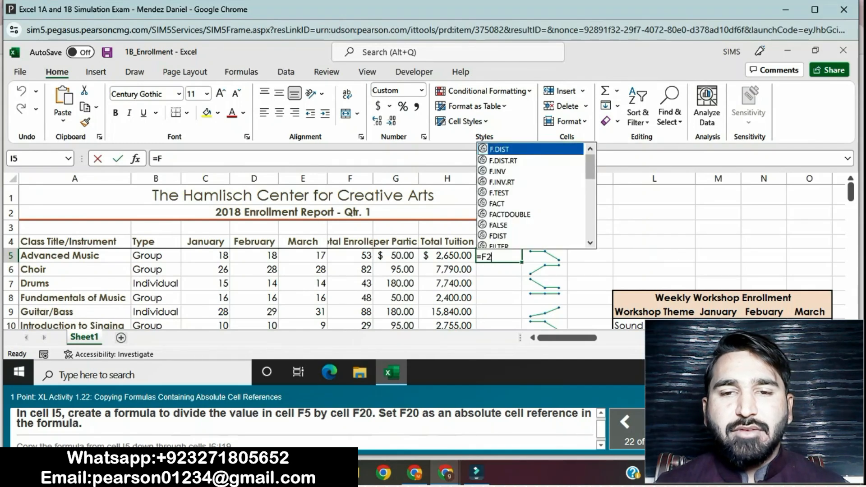
text(0/)
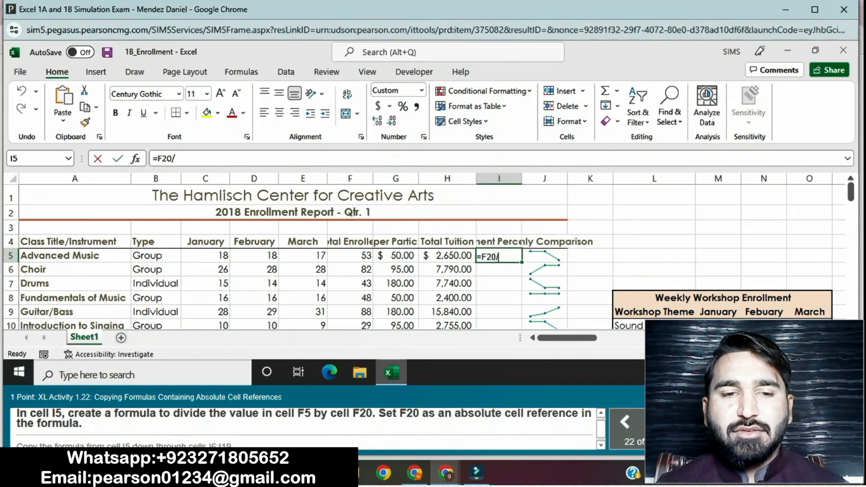
key(BackSpace)
key(BackSpace)
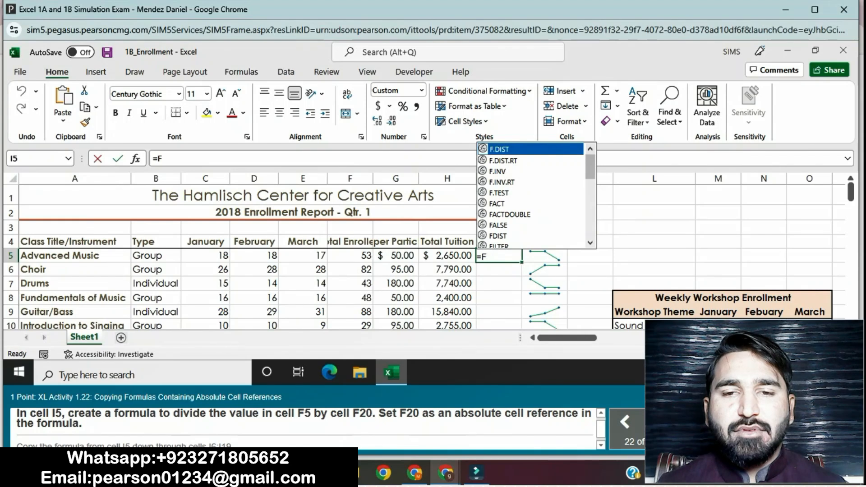
text(4/F20)
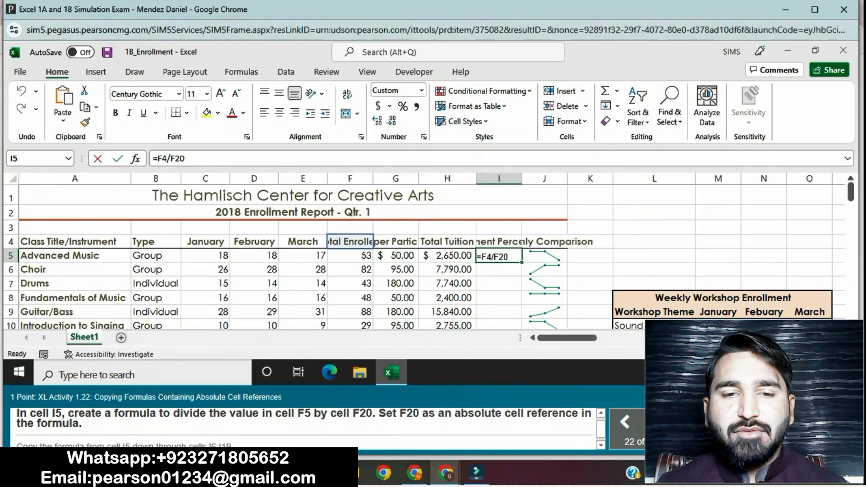
key(Return)
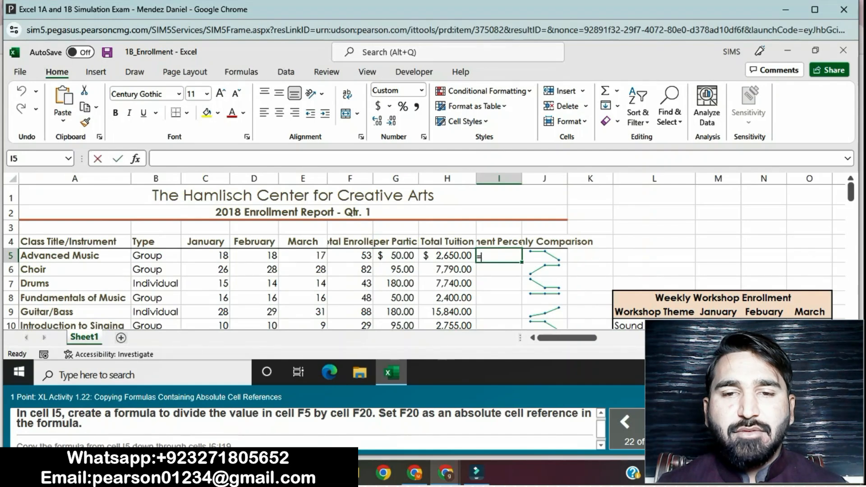
Step: Try to enter the formula =F20/F5 in cell I5
text(=F20)
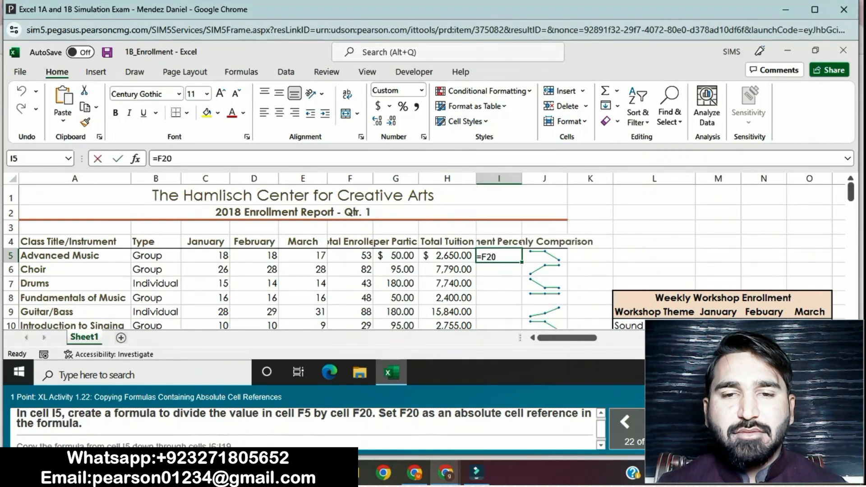
text(/F5)
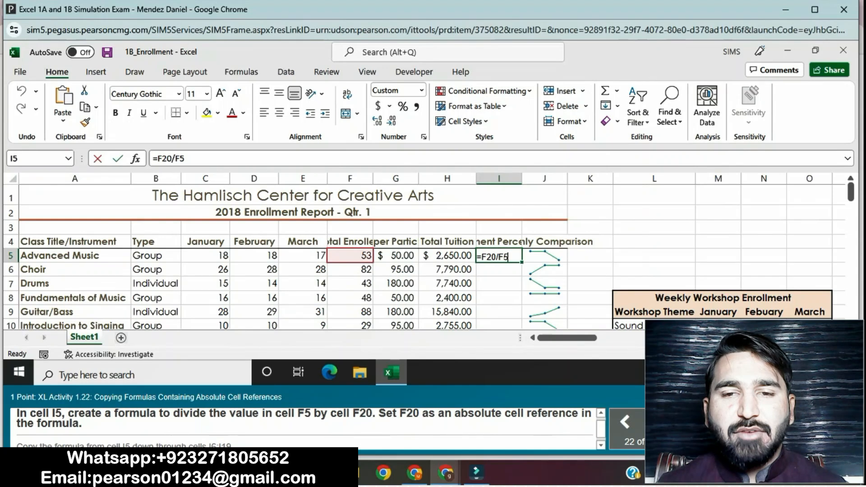
key(Return)
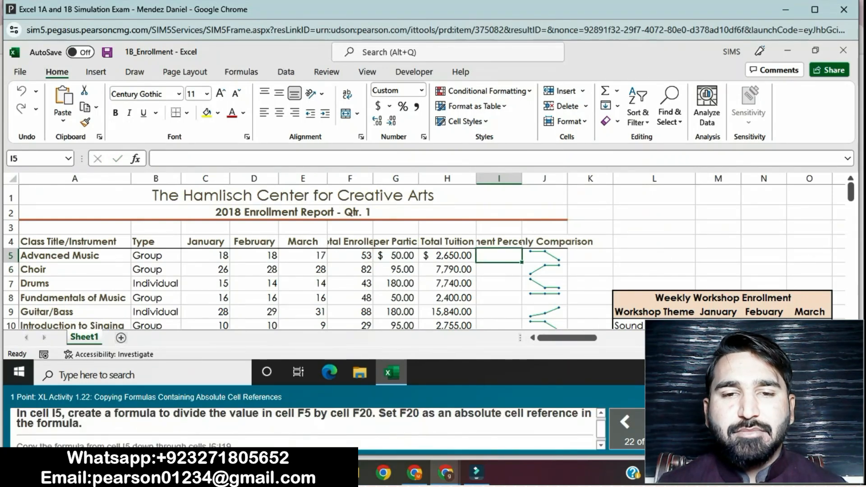
Step: Enter the formula =F5/$F$20 in cell I5 and fill it down through cell I19
text(=F5/)
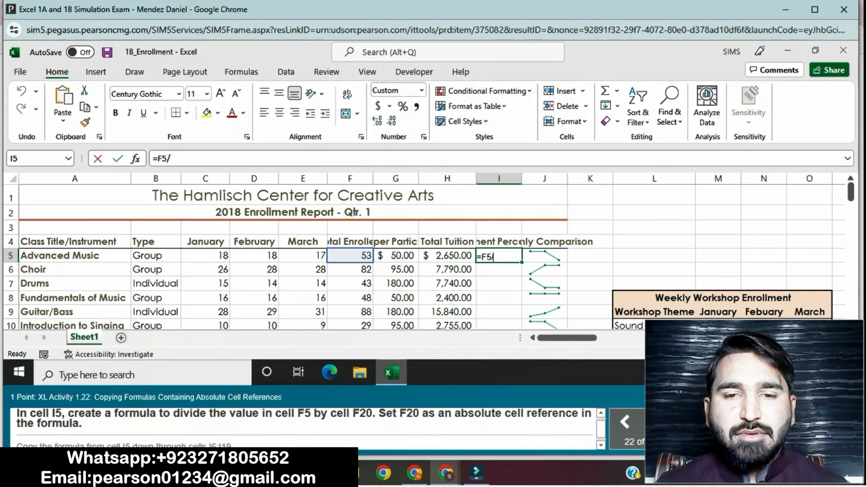
text(F)
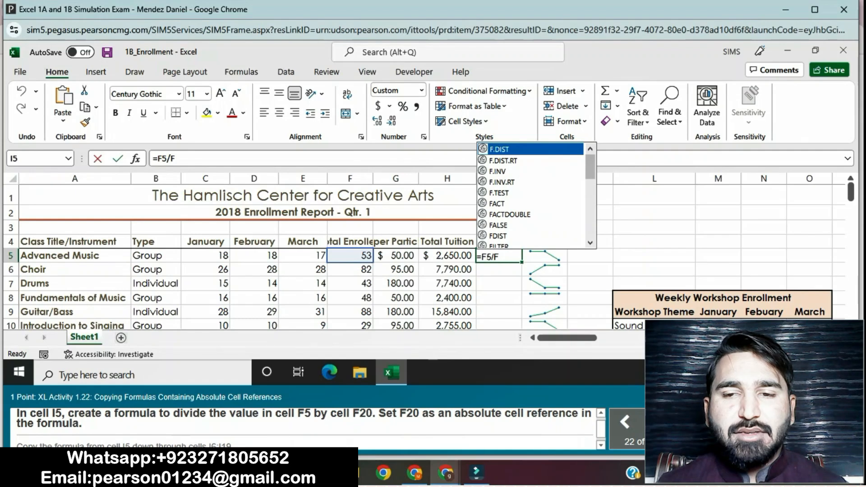
text($2)
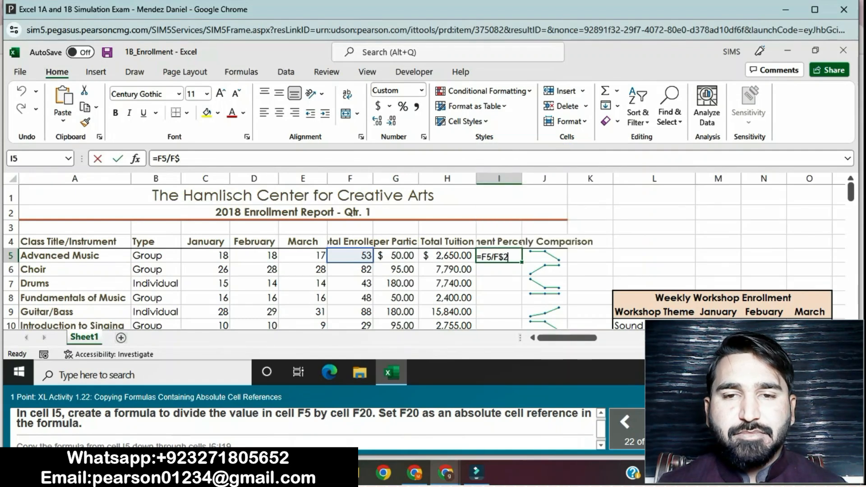
text(0)
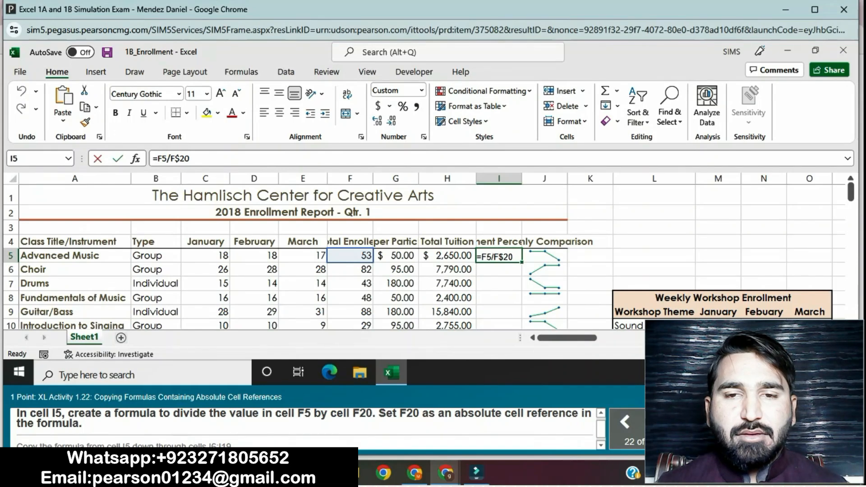
key(Return)
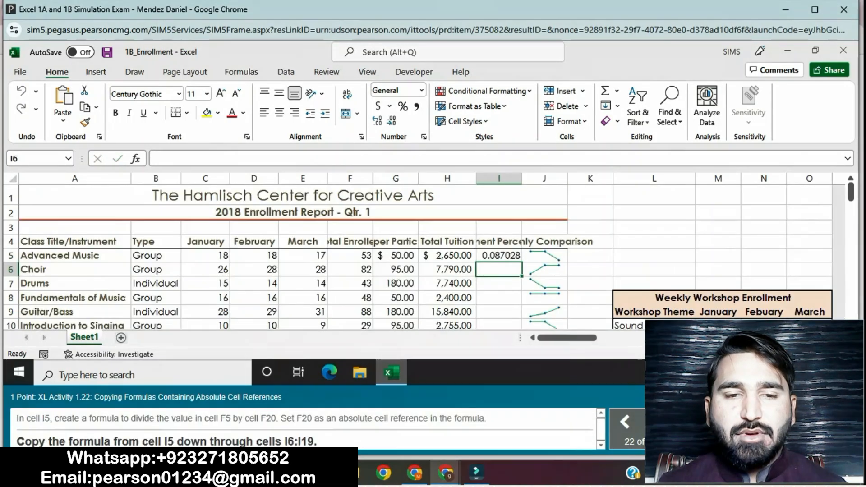
click(499, 256)
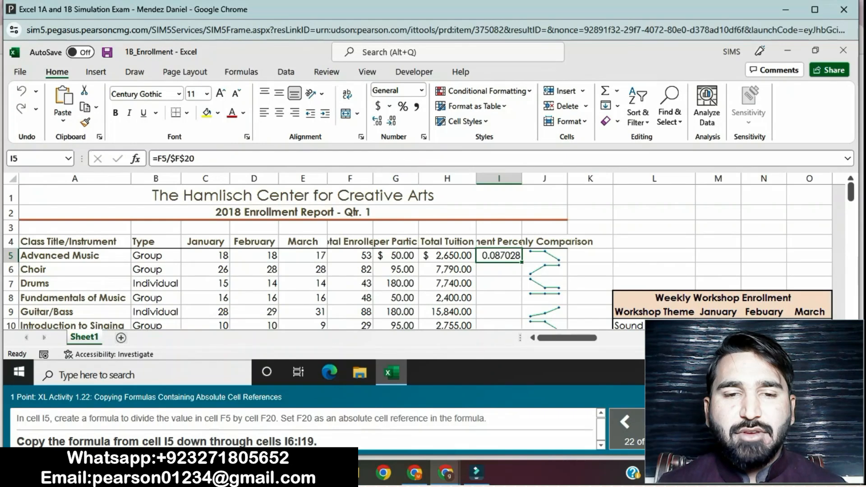
drag(522, 262, 522, 282)
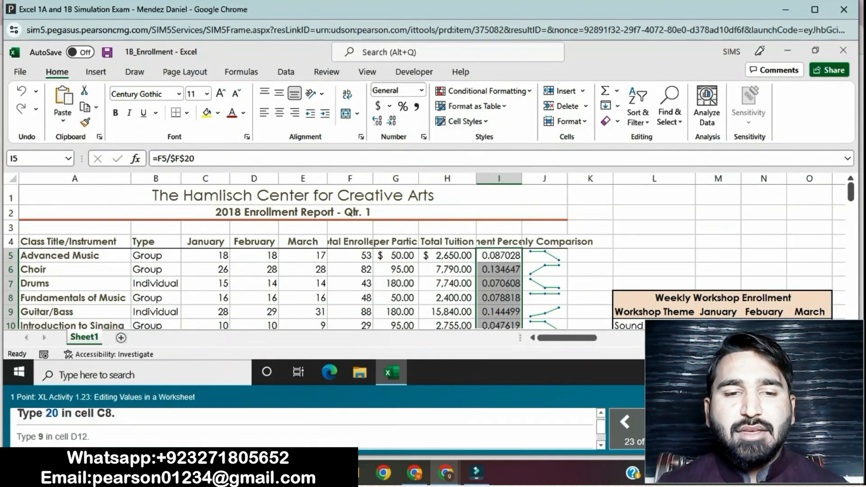
Step: Change the January enrollment for Fundamentals of Music in cell C8 to 20
click(206, 297)
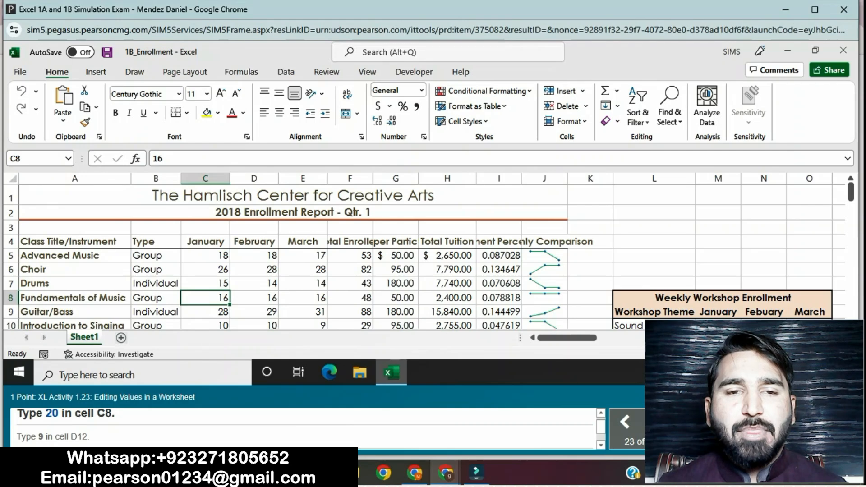
key(BackSpace)
text(20)
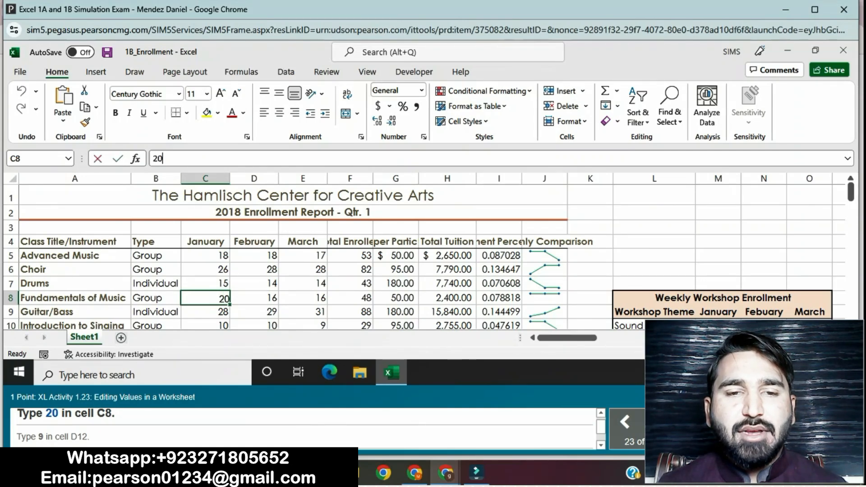
key(Return)
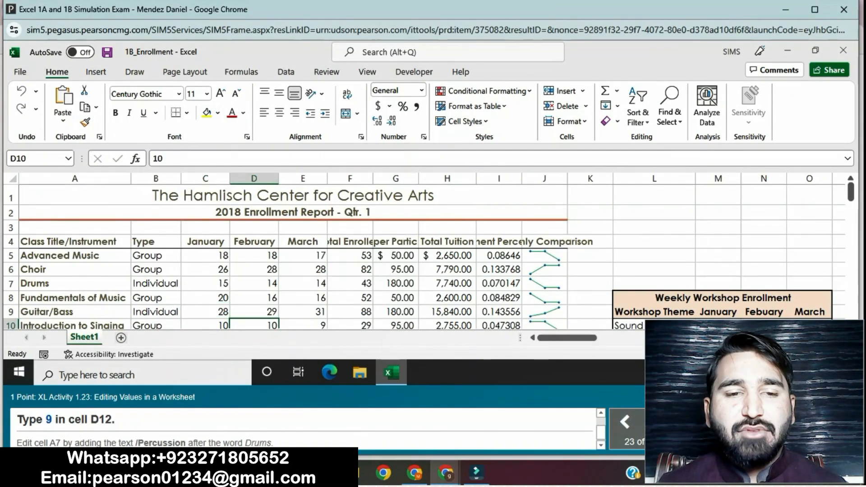
Step: Change the February enrollment for Percussion Ensemble in cell D12 to 9
scroll(424, 256, down, 2)
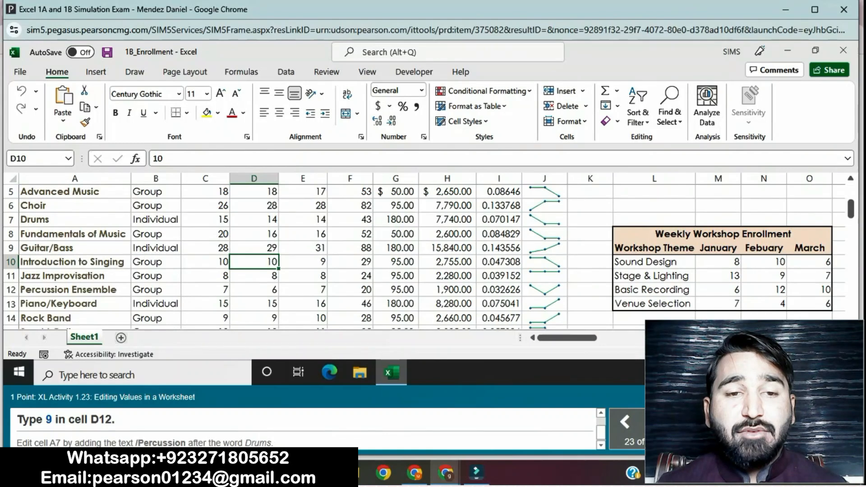
click(254, 289)
key(F2)
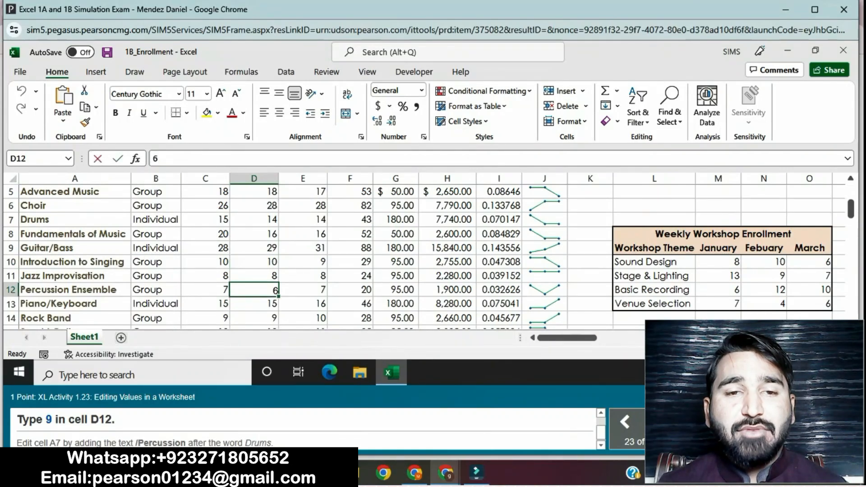
text(9)
key(Return)
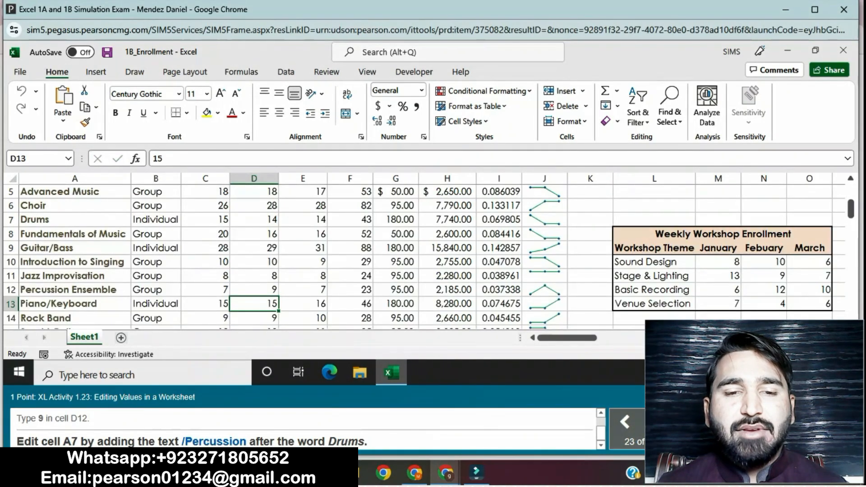
Step: Add the text /Percussion after the word Drums in cell A7
click(75, 219)
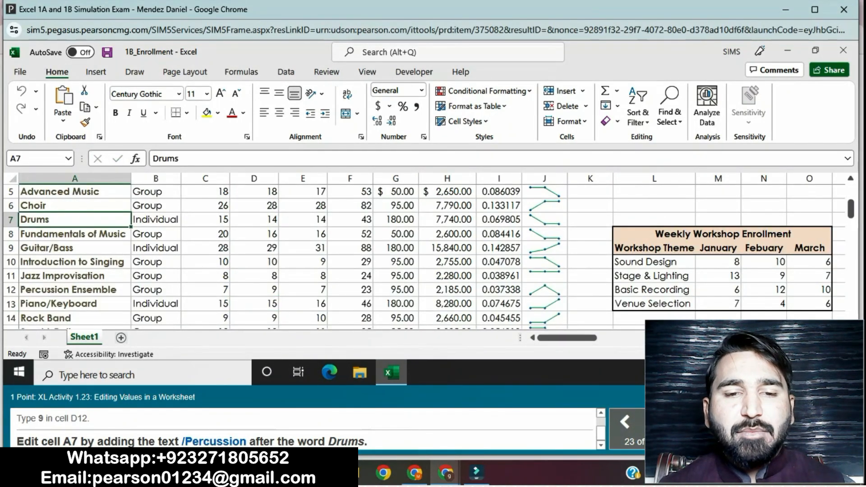
click(180, 158)
text(/P)
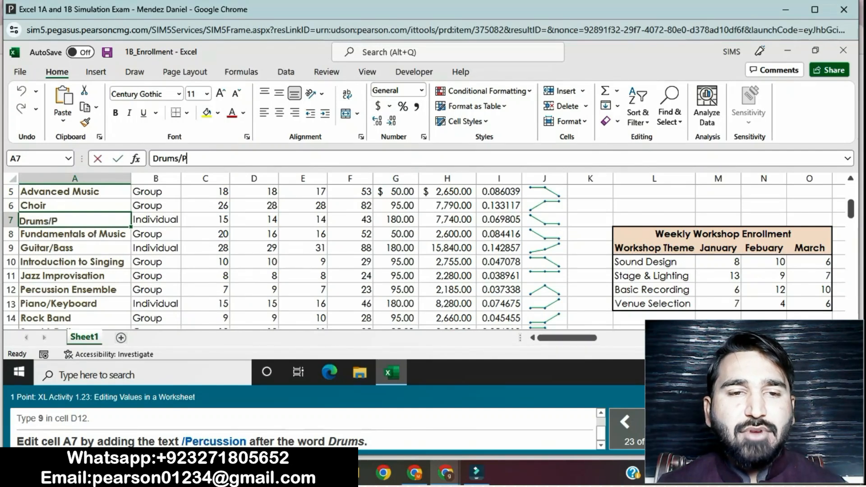
text(ercu)
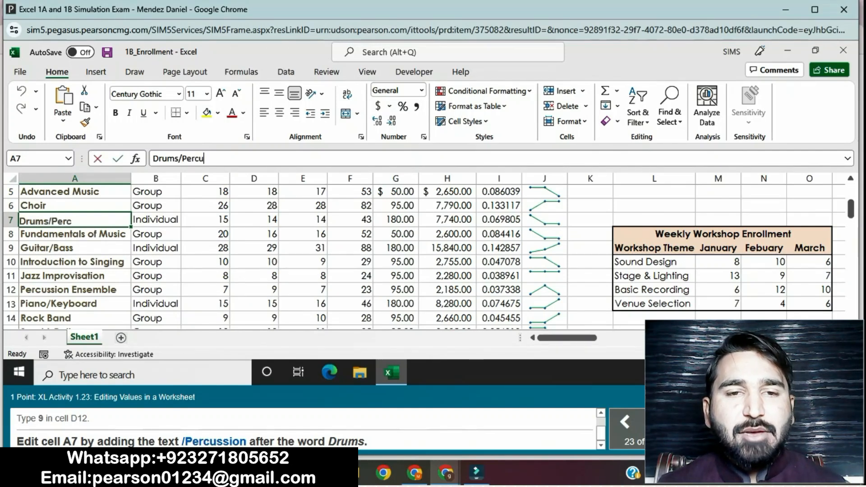
text(ssion)
key(Return)
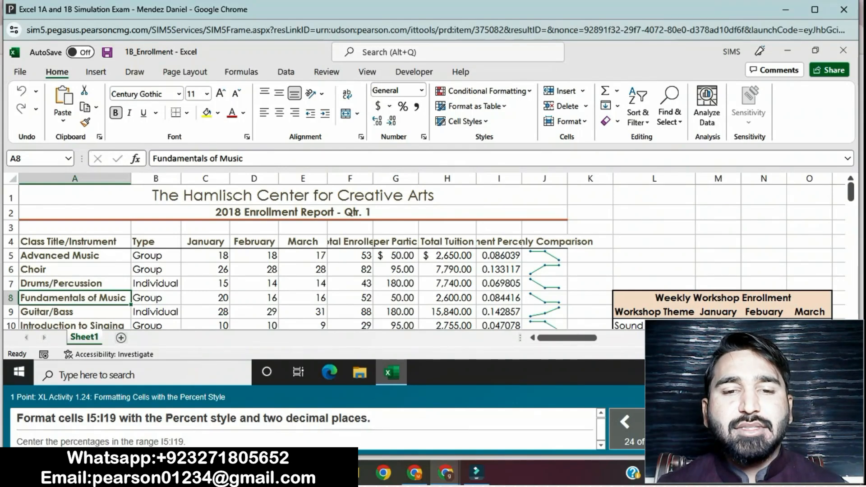
Step: Format the range I5:I19 with the Percent style and two decimal places, and center the percentages
click(499, 256)
mouse_move(499, 256)
mouse_down()
mouse_move(499, 329)
mouse_move(499, 248)
mouse_up()
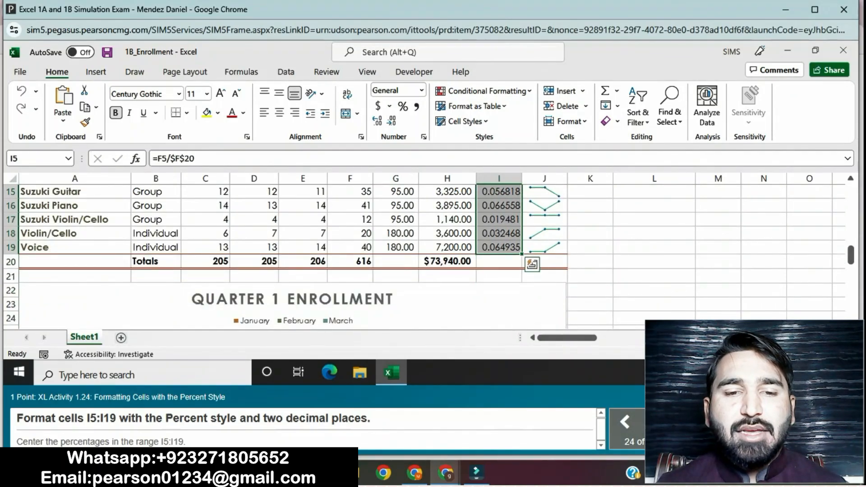
click(403, 106)
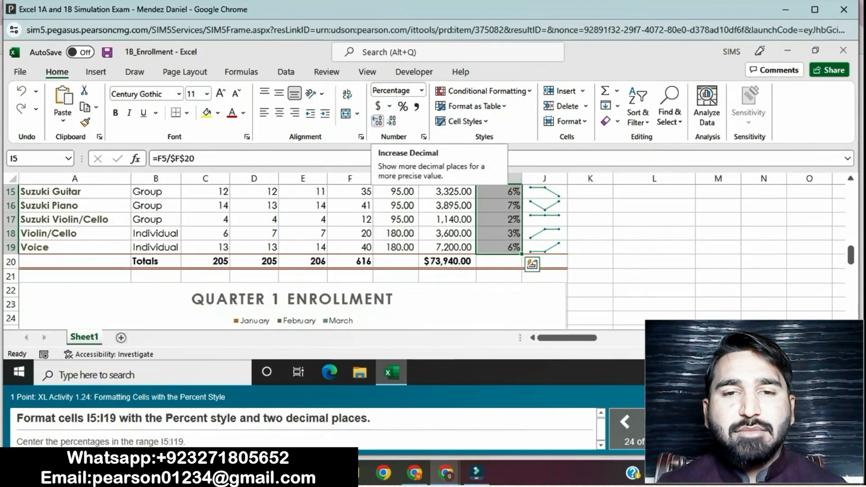
click(377, 121)
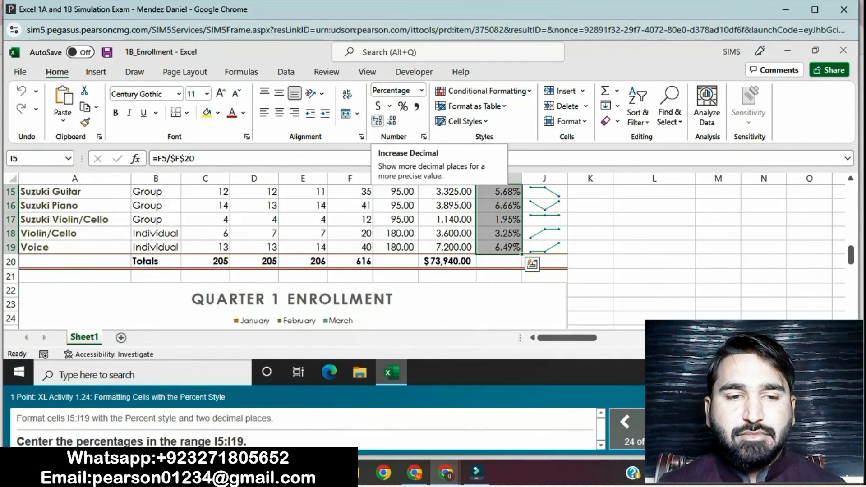
click(280, 111)
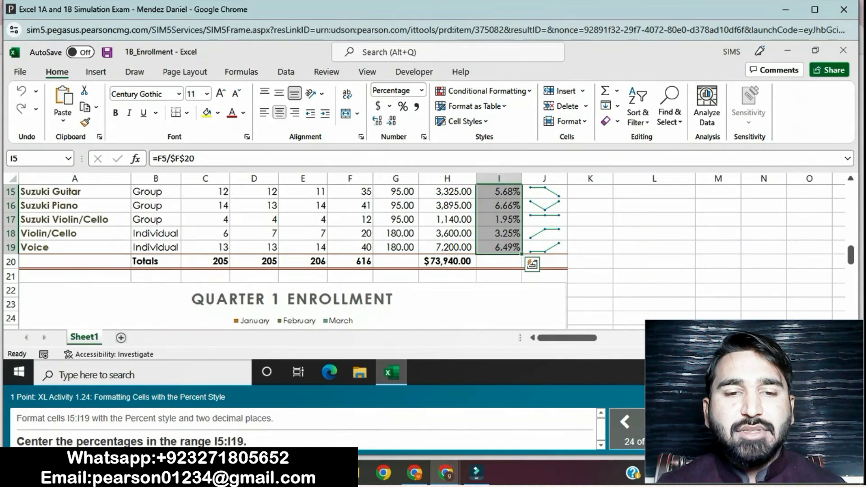